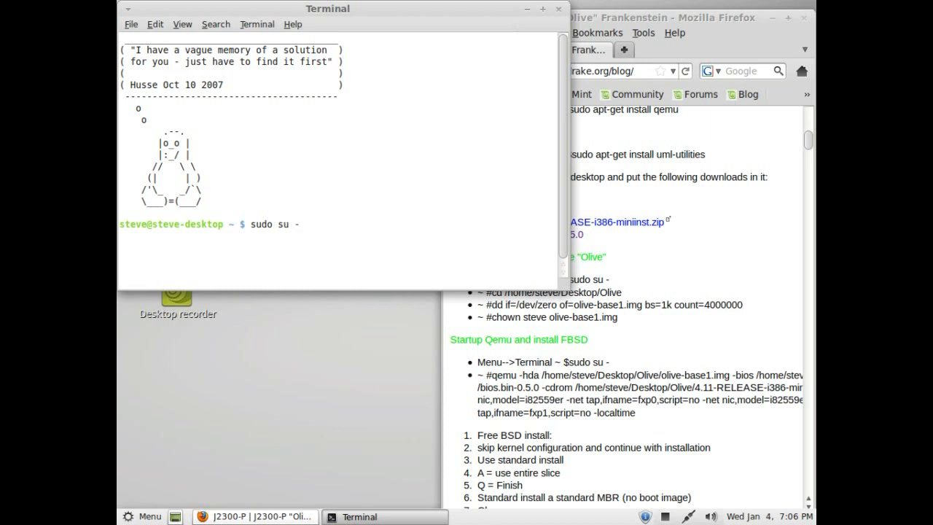
Start a root shell with sudo su -, entering the account password.
{"action": "key", "text": "Return"}
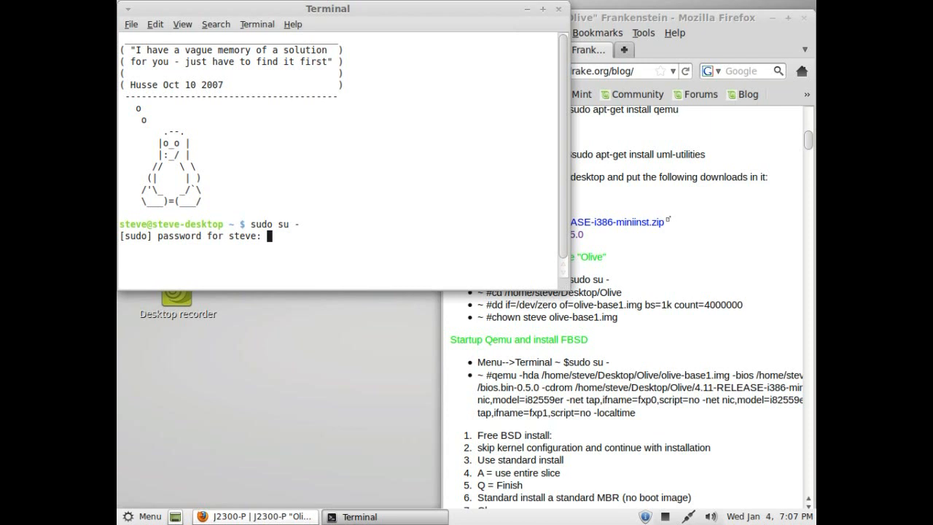
{"action": "key", "text": "Return"}
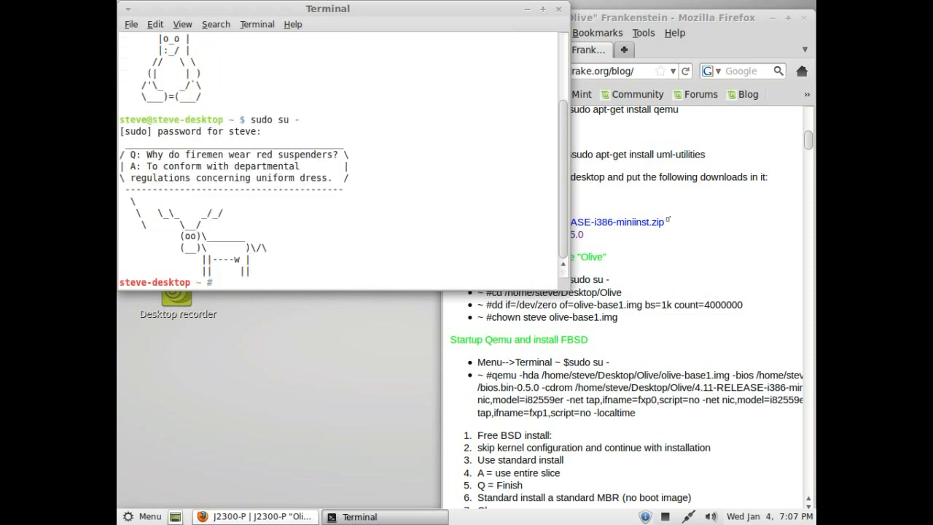
Copy the cd command from the blog instructions and run it in the root terminal to enter the desktop's Olive folder.
{"action": "left_click", "coordinate": [668, 211]}
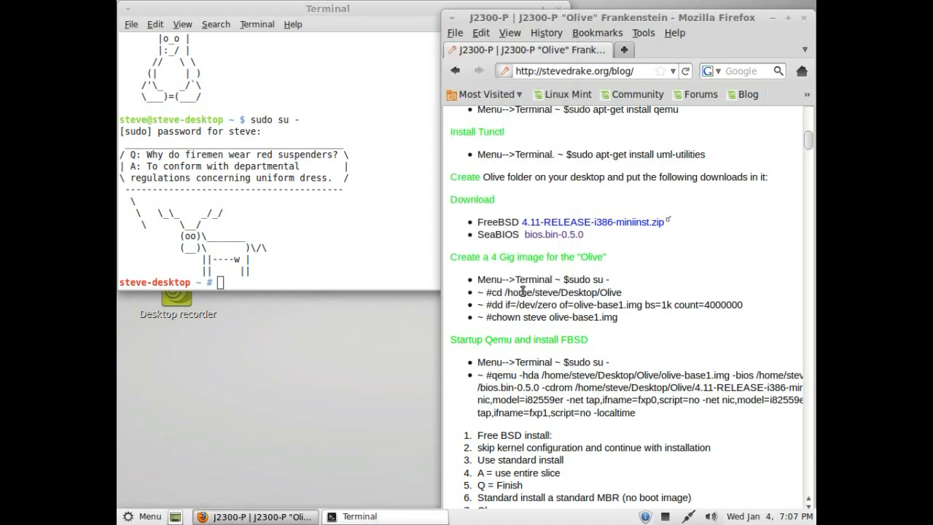
{"action": "left_click_drag", "start_coordinate": [493, 292], "coordinate": [622, 293]}
{"action": "key", "text": "ctrl+c"}
{"action": "right_click", "coordinate": [603, 292]}
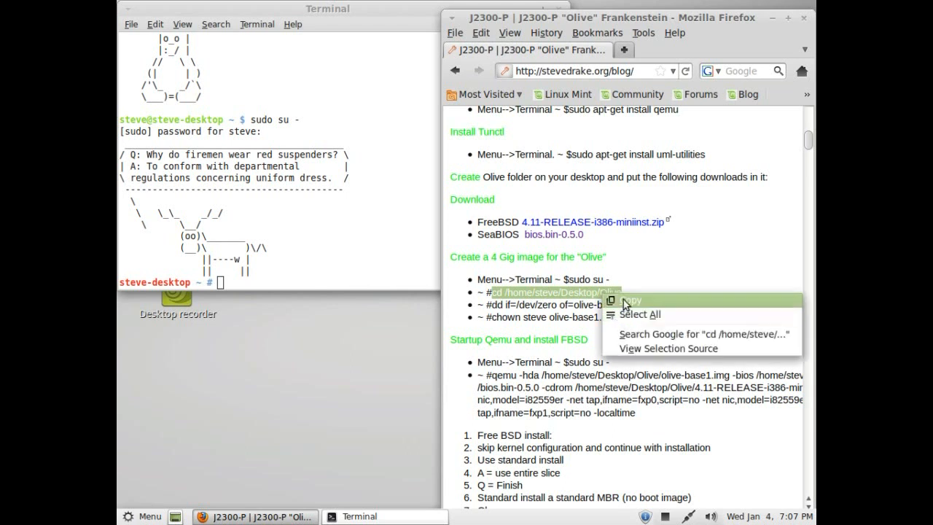
{"action": "left_click", "coordinate": [618, 299]}
{"action": "left_click", "coordinate": [300, 280]}
{"action": "right_click", "coordinate": [300, 279]}
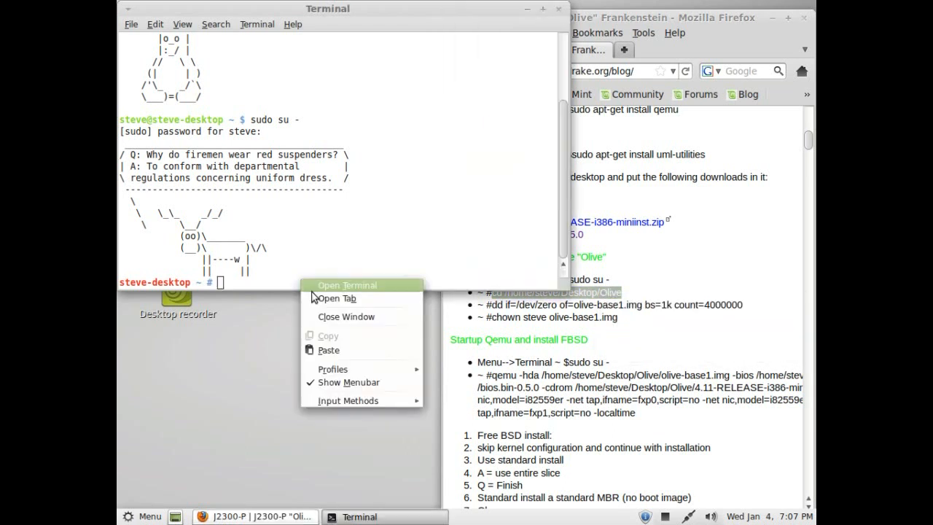
{"action": "left_click", "coordinate": [339, 351]}
{"action": "key", "text": "Return"}
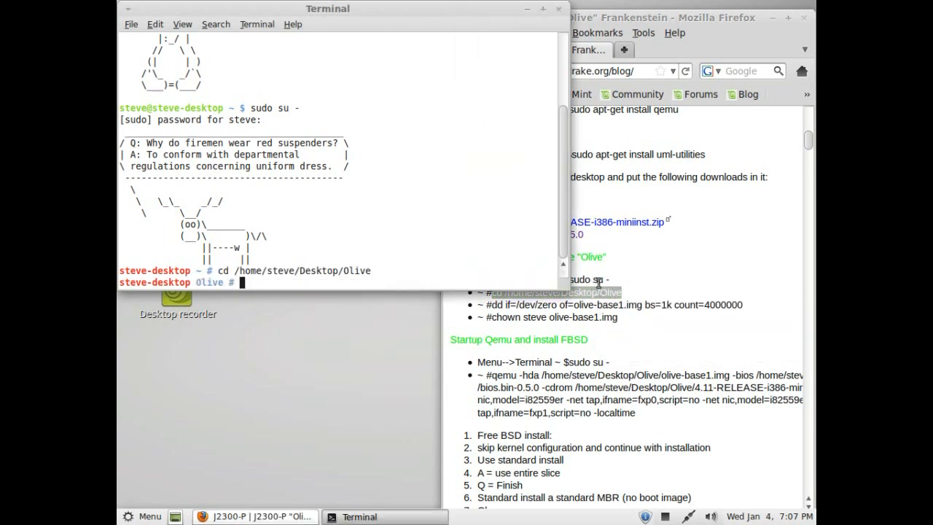
Copy the blog's command dd if=/dev/zero of=olive-base1.img bs=1k count=4000000 and run it in the terminal.
{"action": "left_click", "coordinate": [633, 289]}
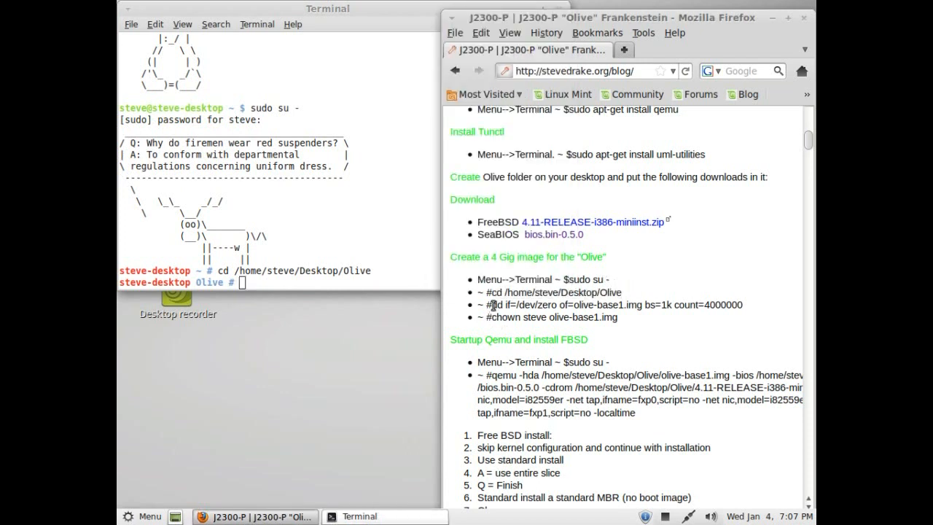
{"action": "left_click_drag", "start_coordinate": [493, 305], "coordinate": [770, 304]}
{"action": "right_click", "coordinate": [696, 306]}
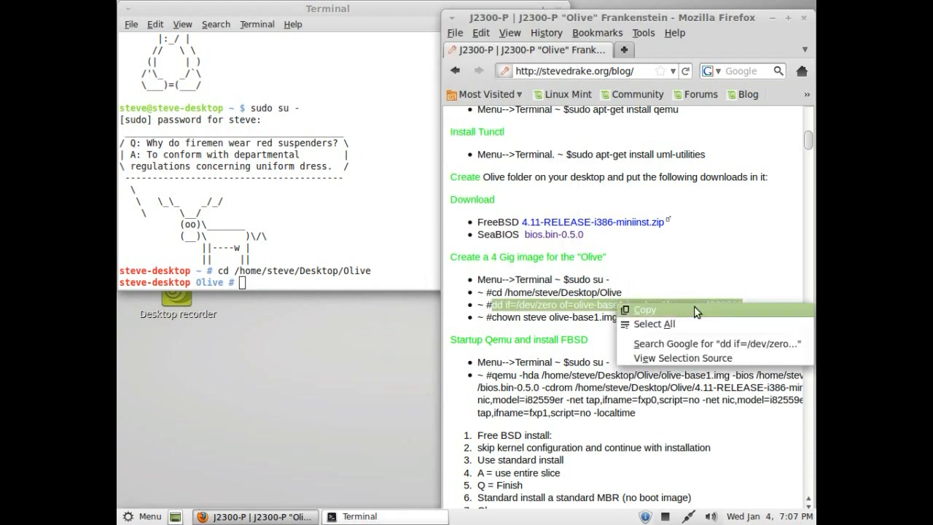
{"action": "left_click", "coordinate": [656, 310]}
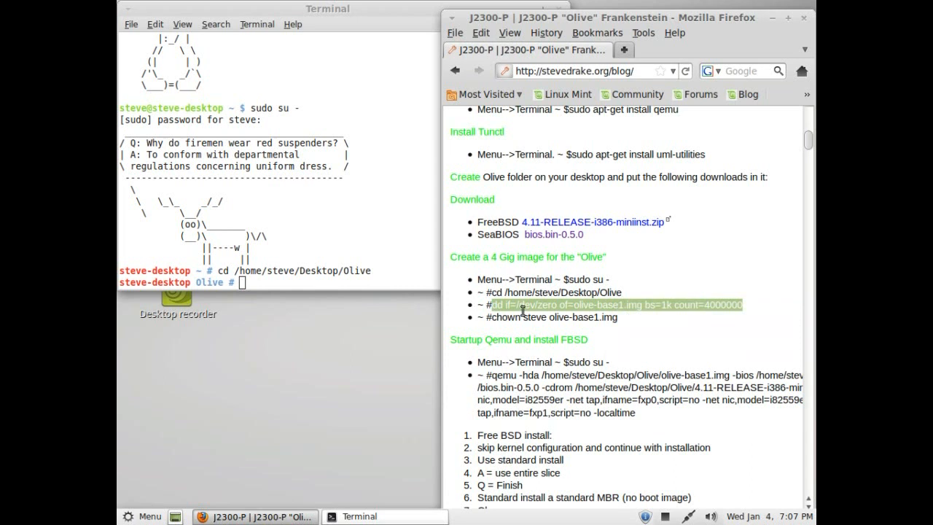
{"action": "left_click", "coordinate": [280, 282]}
{"action": "right_click", "coordinate": [277, 279]}
{"action": "left_click", "coordinate": [304, 349]}
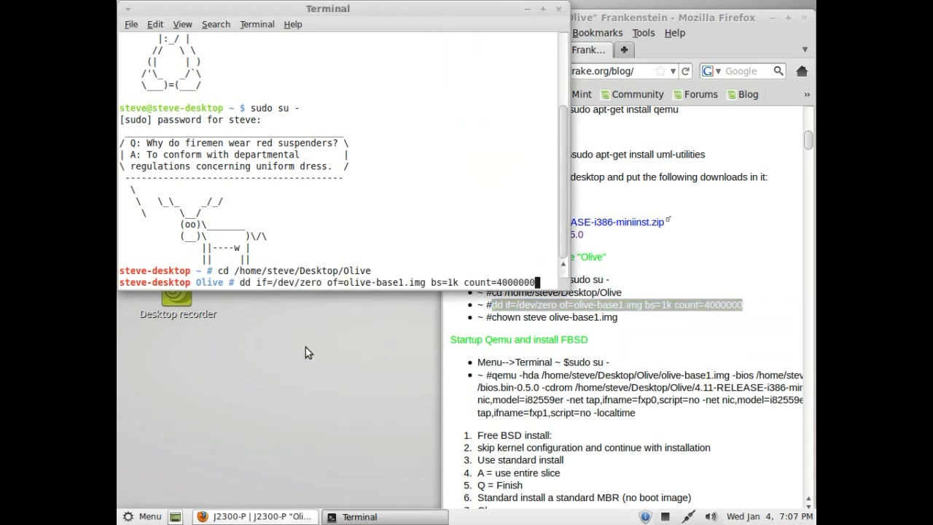
{"action": "key", "text": "Return"}
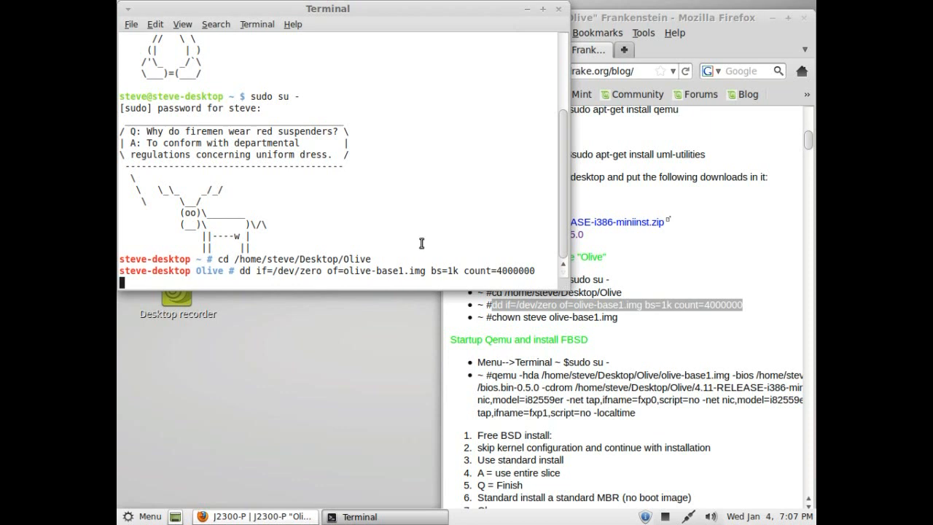
Copy the blog's chown command for olive-base1.img and run it in the terminal to give the user account ownership.
{"action": "left_click", "coordinate": [617, 319]}
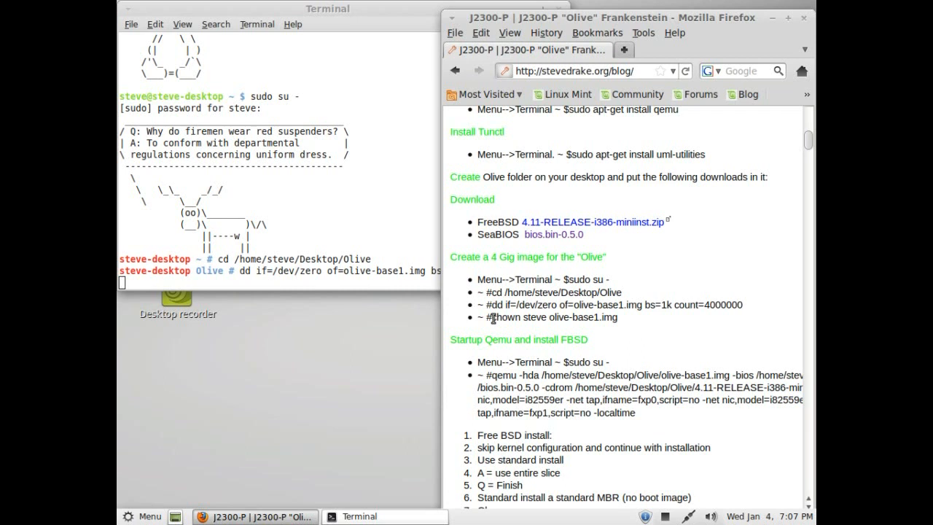
{"action": "left_click_drag", "start_coordinate": [493, 319], "coordinate": [617, 320]}
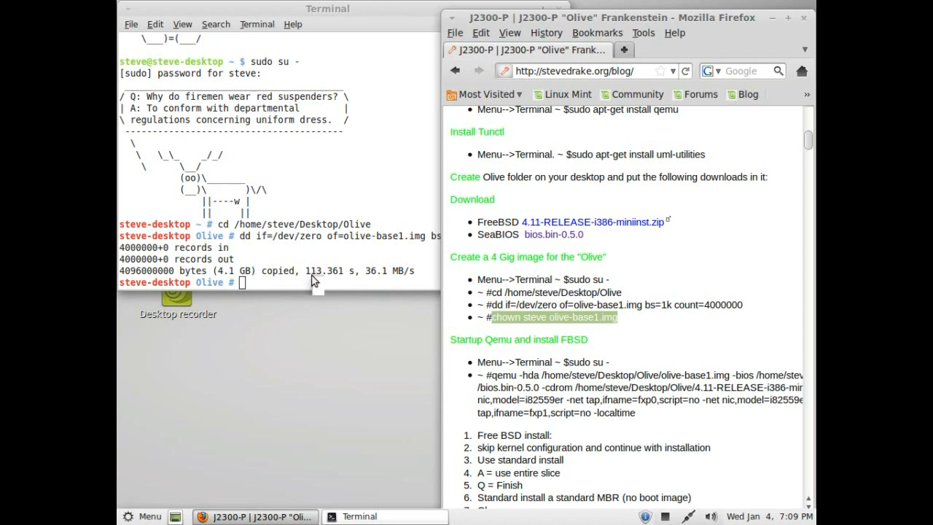
{"action": "right_click", "coordinate": [312, 278]}
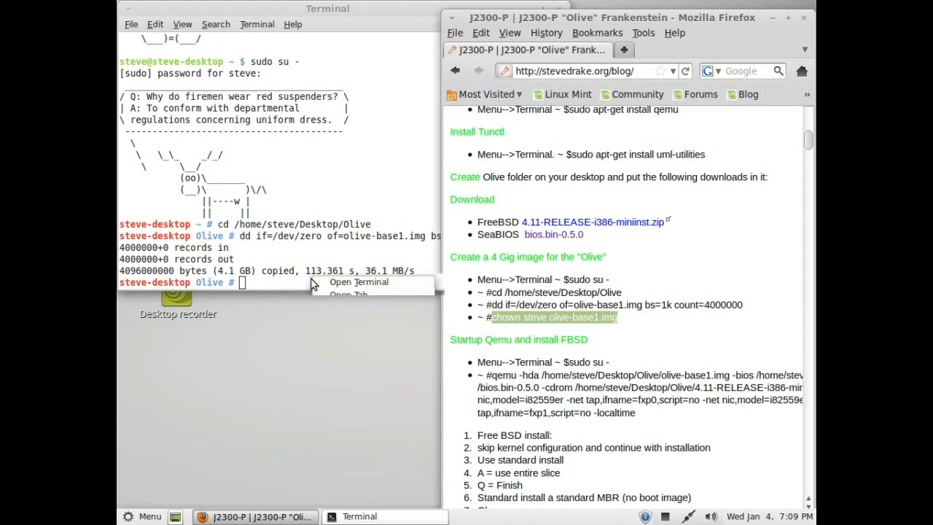
{"action": "left_click", "coordinate": [556, 319]}
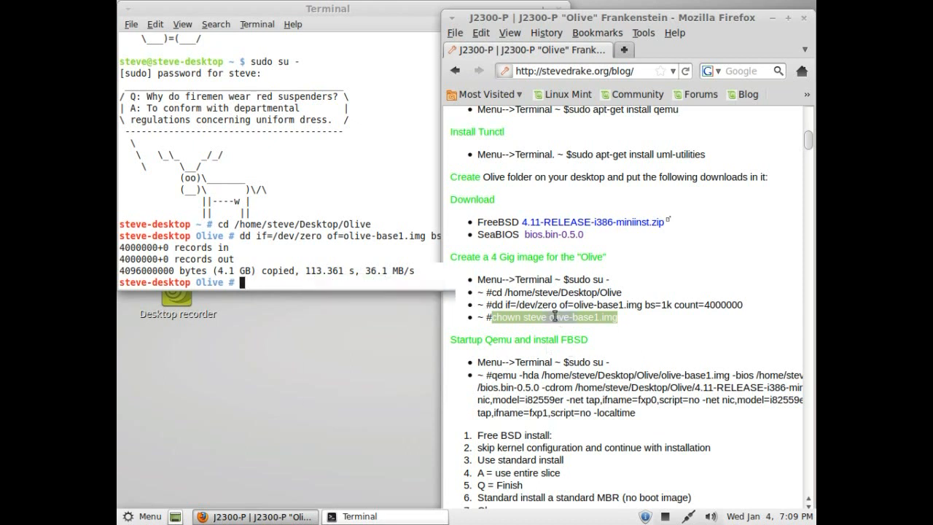
{"action": "right_click", "coordinate": [501, 319]}
{"action": "left_click", "coordinate": [520, 328]}
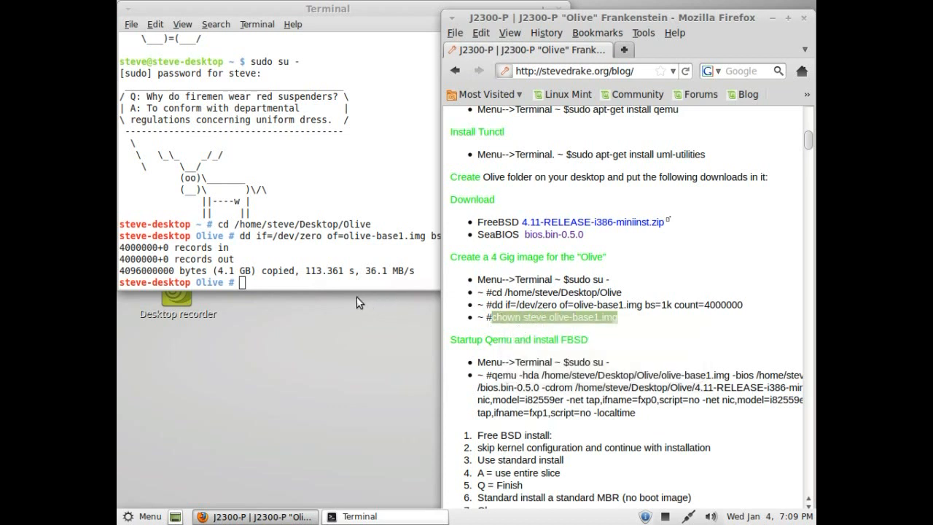
{"action": "left_click", "coordinate": [325, 286]}
{"action": "right_click", "coordinate": [323, 282]}
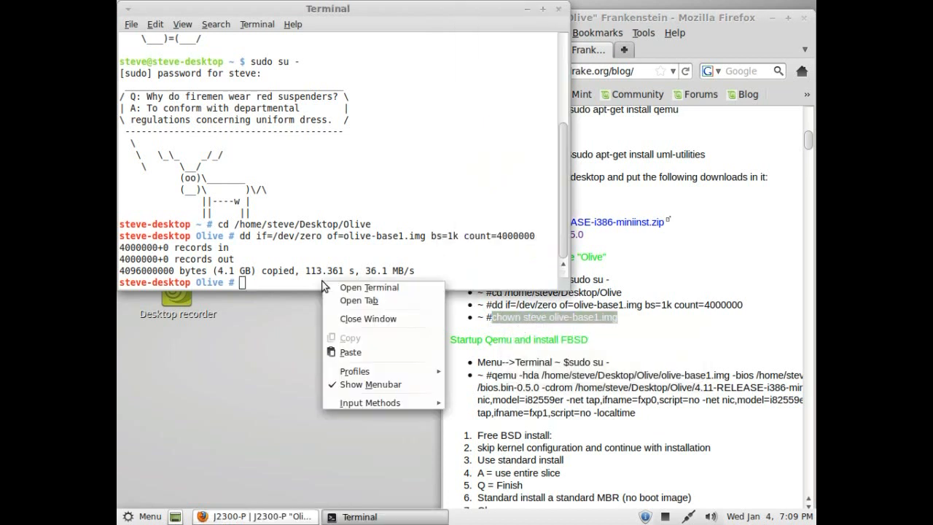
{"action": "left_click", "coordinate": [351, 353]}
{"action": "key", "text": "Return"}
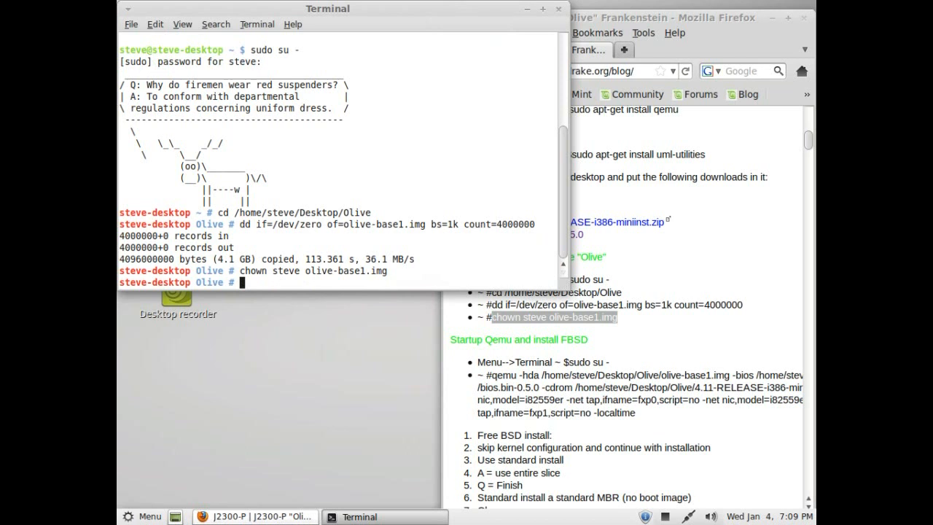
Copy the full qemu command under "Startup Qemu and install FBSD" and run it to boot the FreeBSD 4.11 miniinst ISO with olive-base1.img.
{"action": "left_click", "coordinate": [641, 307]}
{"action": "scroll", "coordinate": [641, 310], "scroll_direction": "down", "scroll_amount": 1}
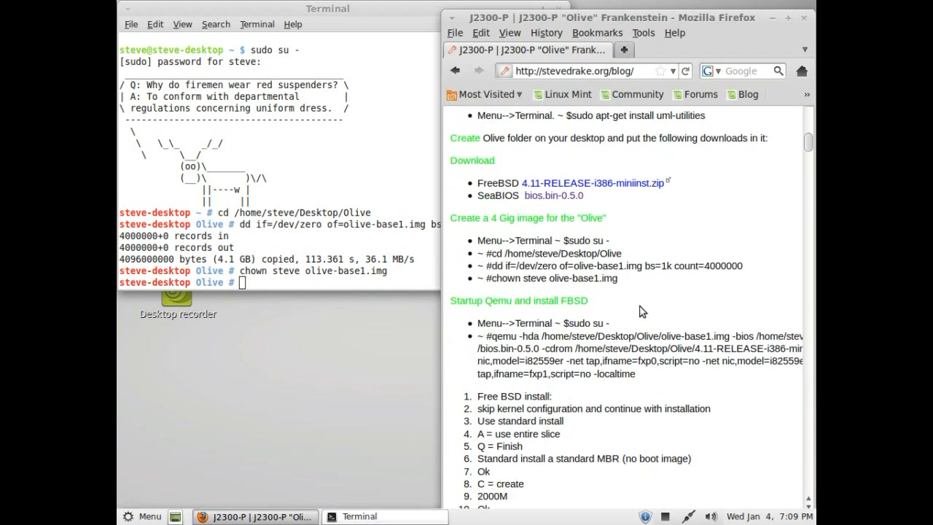
{"action": "scroll", "coordinate": [641, 312], "scroll_direction": "down", "scroll_amount": 3}
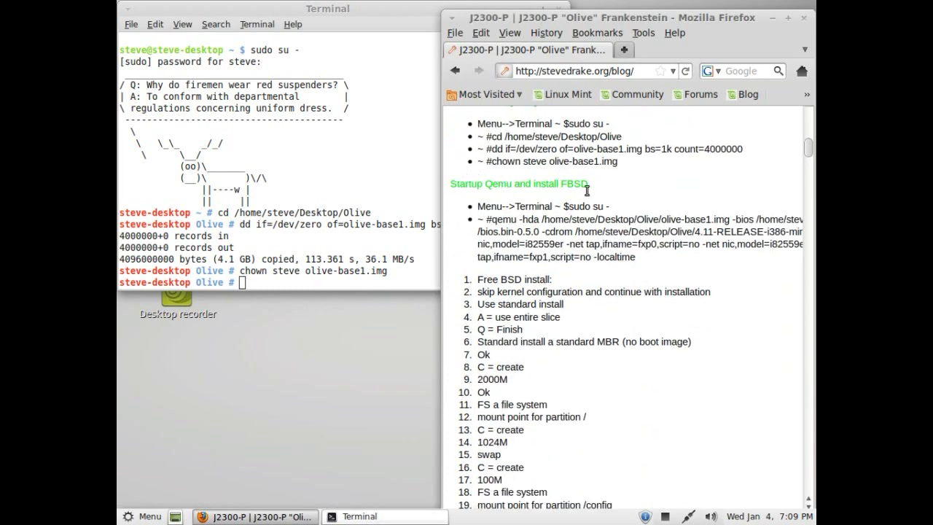
{"action": "scroll", "coordinate": [614, 204], "scroll_direction": "down", "scroll_amount": 1}
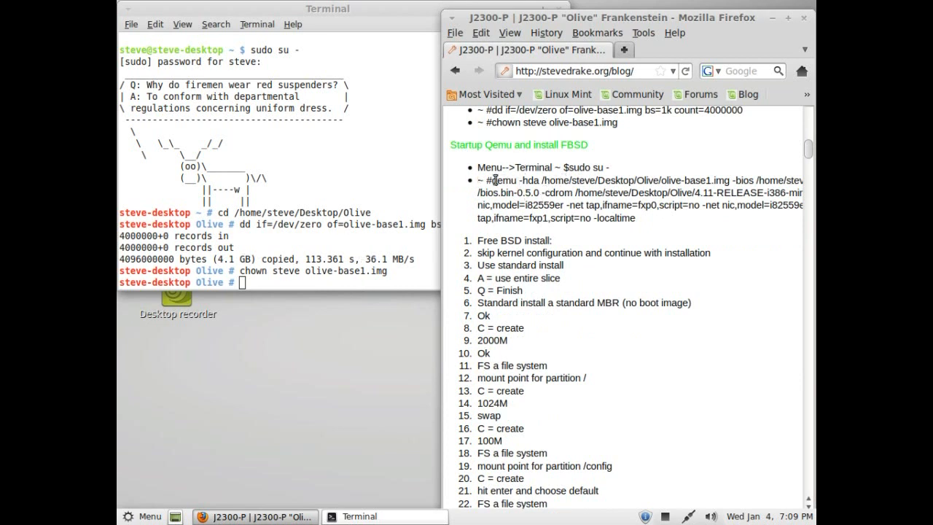
{"action": "left_click_drag", "start_coordinate": [493, 180], "coordinate": [591, 217]}
{"action": "right_click", "coordinate": [589, 217]}
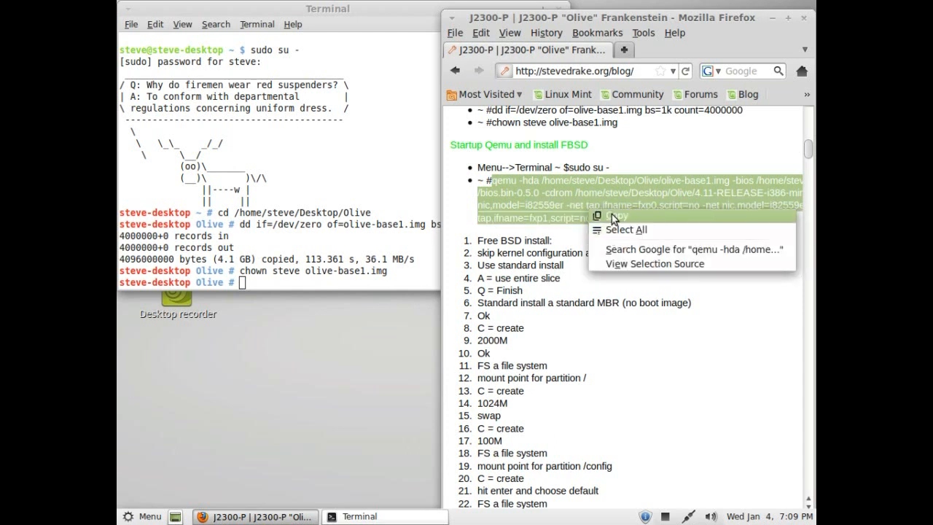
{"action": "left_click", "coordinate": [615, 215]}
{"action": "left_click", "coordinate": [284, 274]}
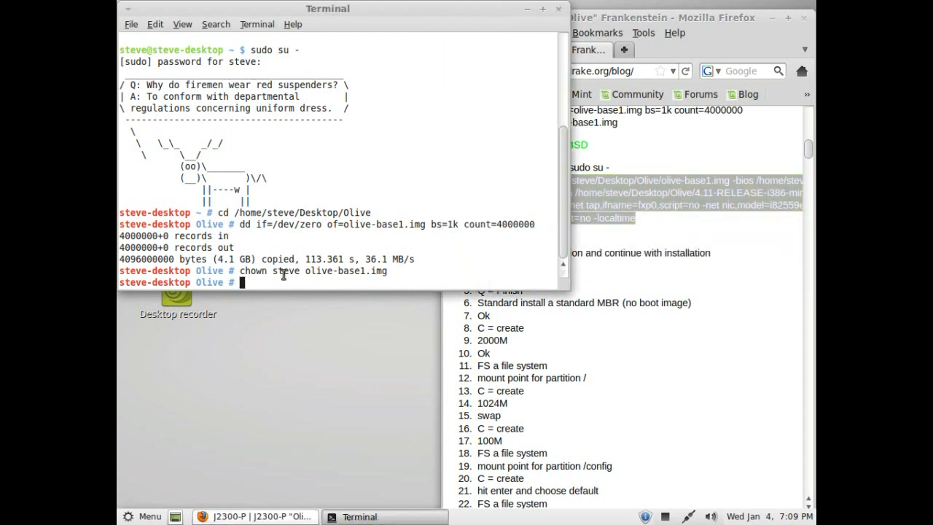
{"action": "right_click", "coordinate": [284, 275]}
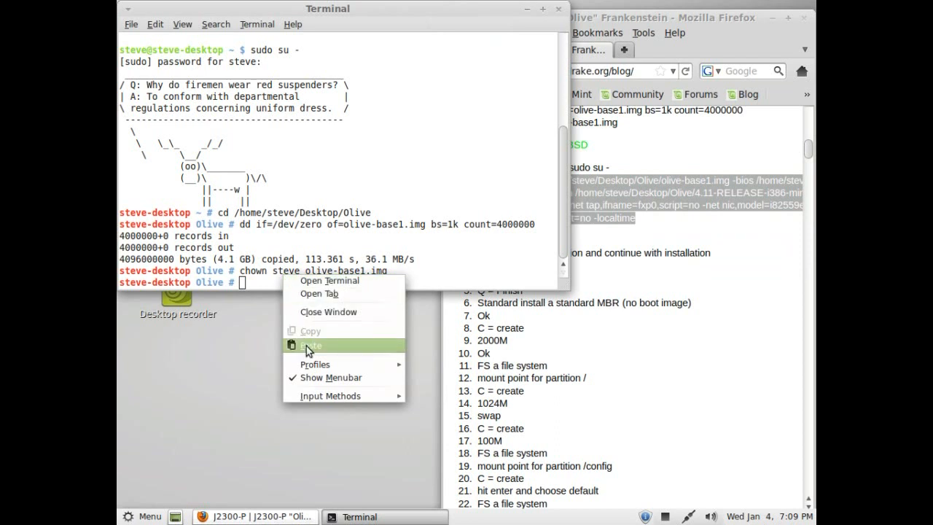
{"action": "left_click", "coordinate": [307, 345]}
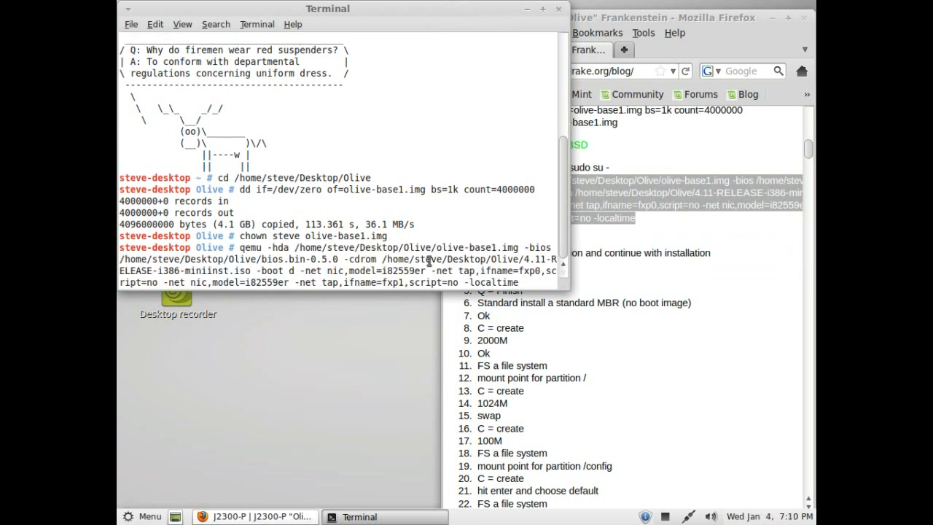
{"action": "key", "text": "Return"}
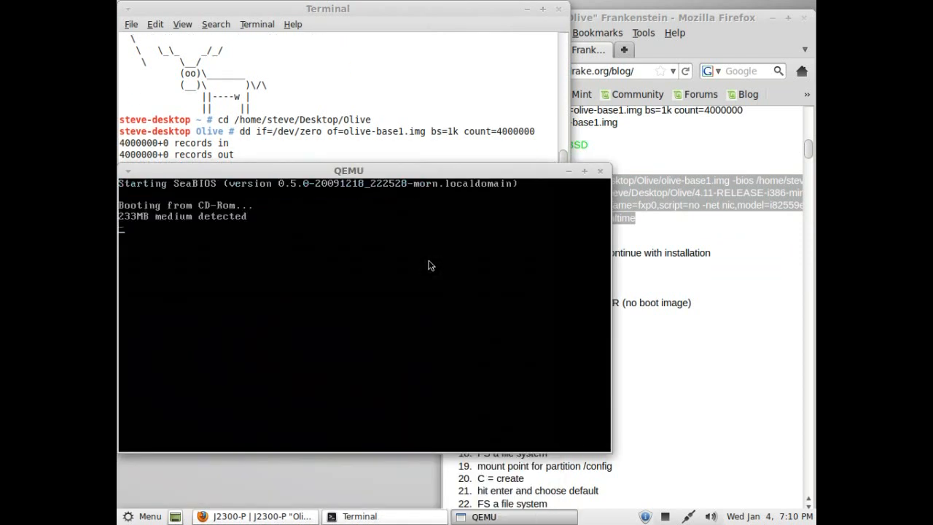
Move the QEMU window up and the Firefox window down so the boot console and the numbered install instructions are both readable.
{"action": "left_click_drag", "start_coordinate": [412, 174], "coordinate": [414, 30]}
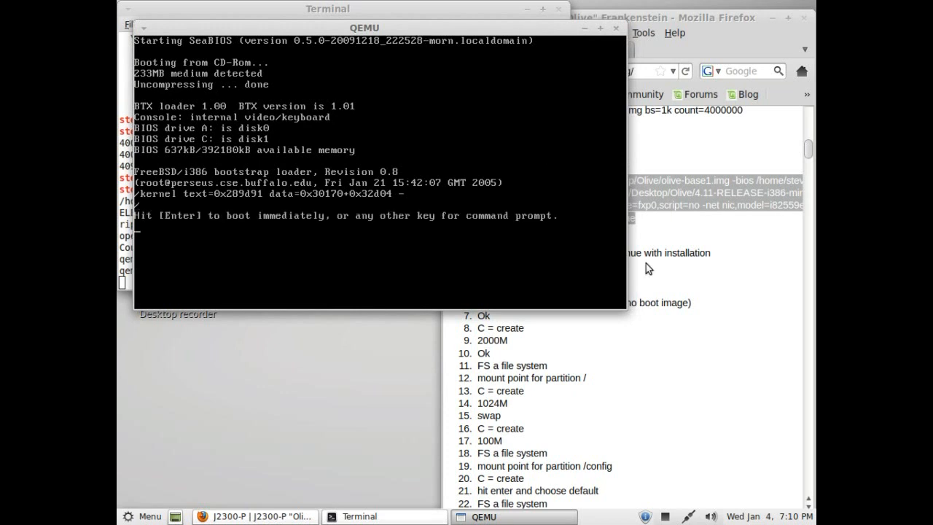
{"action": "left_click", "coordinate": [658, 304]}
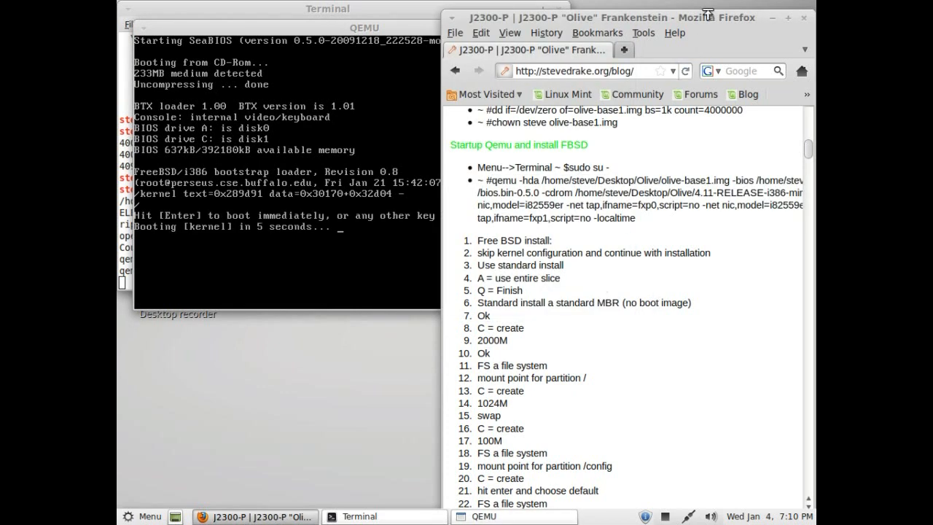
{"action": "left_click_drag", "start_coordinate": [708, 18], "coordinate": [707, 96]}
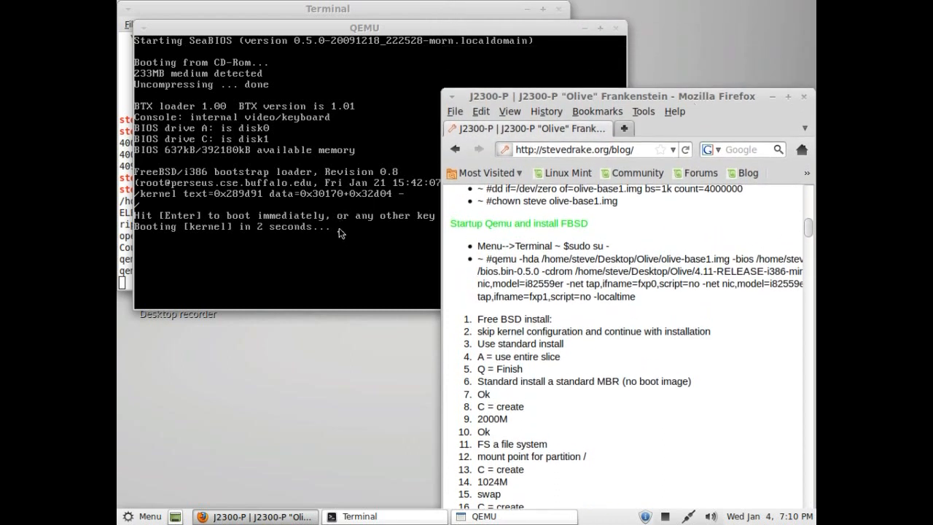
In the QEMU console, skip kernel configuration and begin a Standard FreeBSD installation from the sysinstall main menu.
{"action": "left_click", "coordinate": [363, 199]}
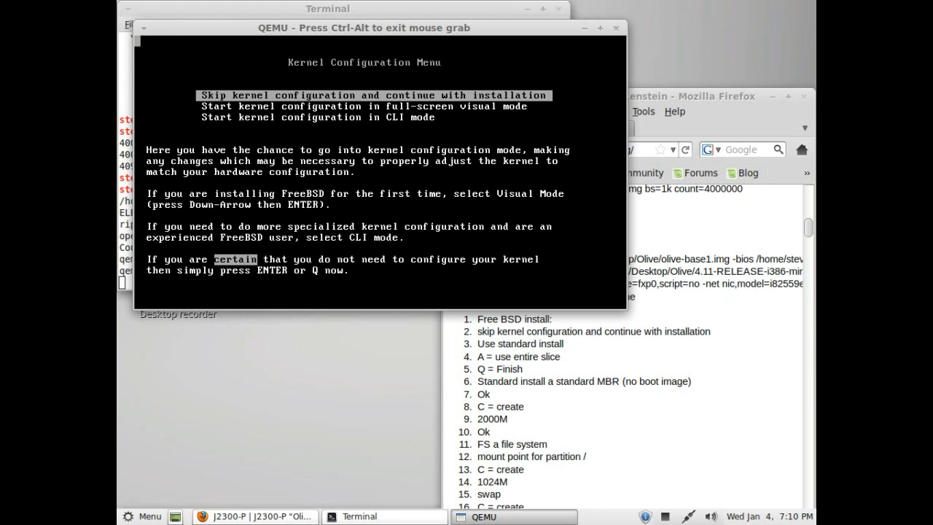
{"action": "key", "text": "Return"}
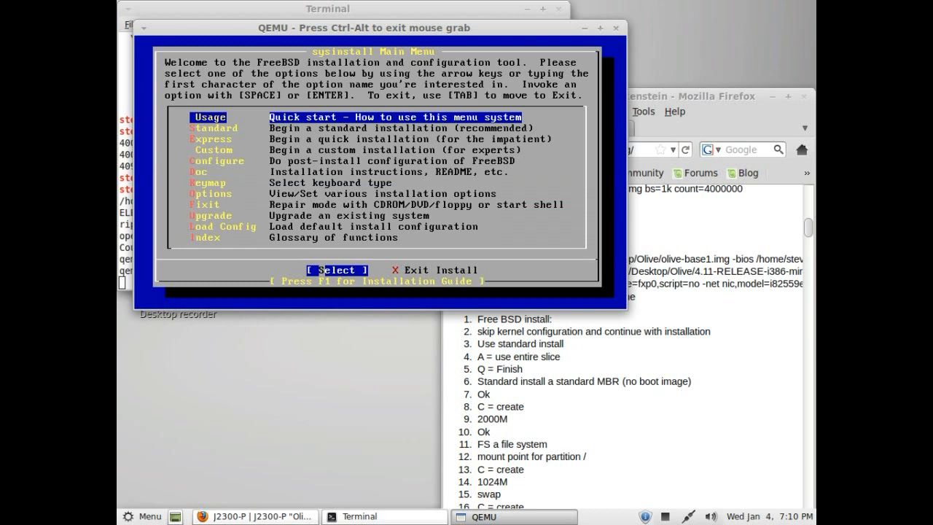
{"action": "key", "text": "Down"}
{"action": "key", "text": "Return"}
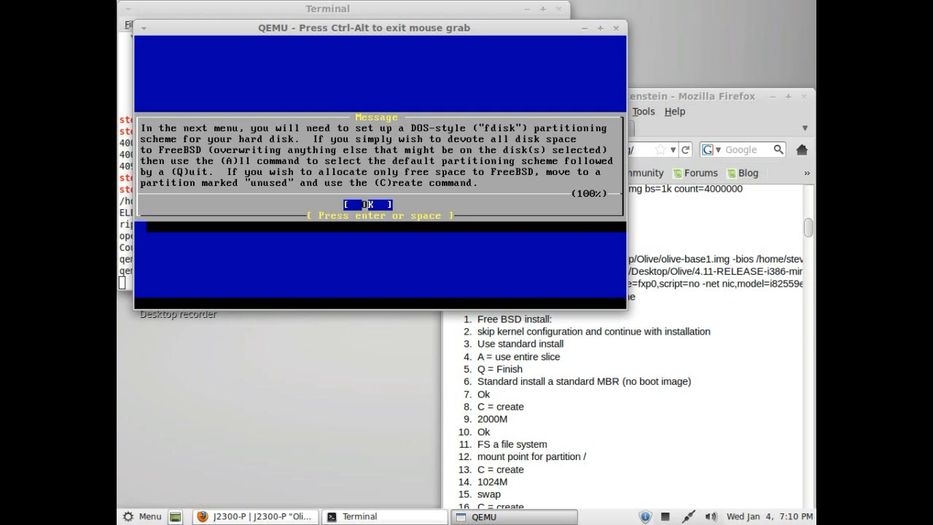
Accept the partitioning message, allocate the entire ad0 disk to FreeBSD and finish the FDISK Partition Editor.
{"action": "key", "text": "Return"}
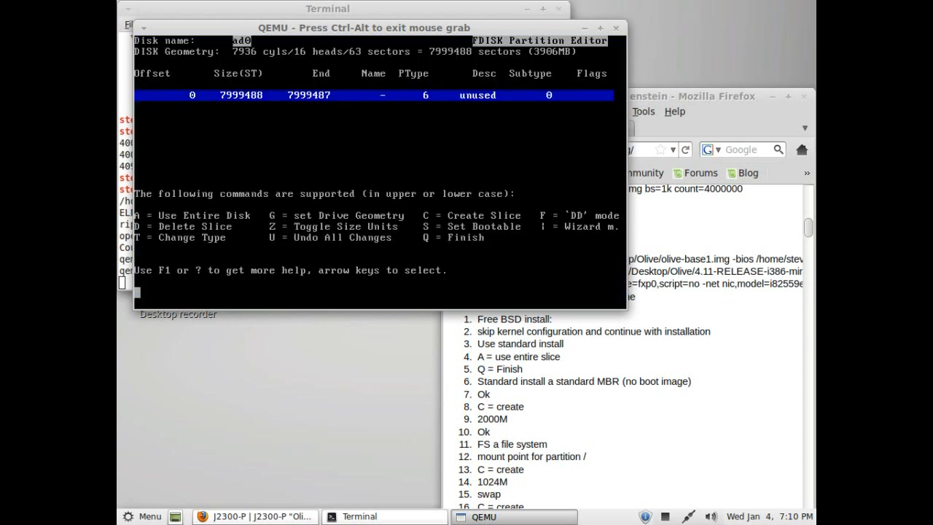
{"action": "key", "text": "a"}
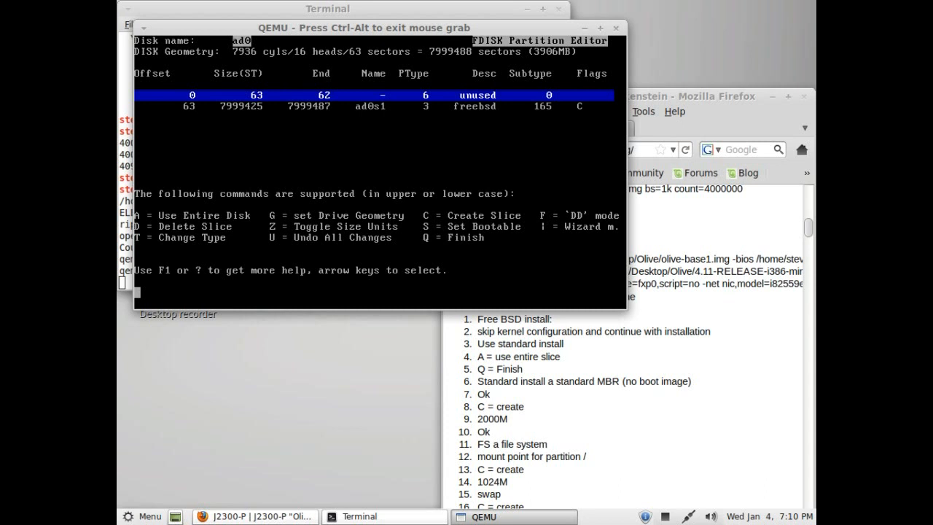
{"action": "key", "text": "q"}
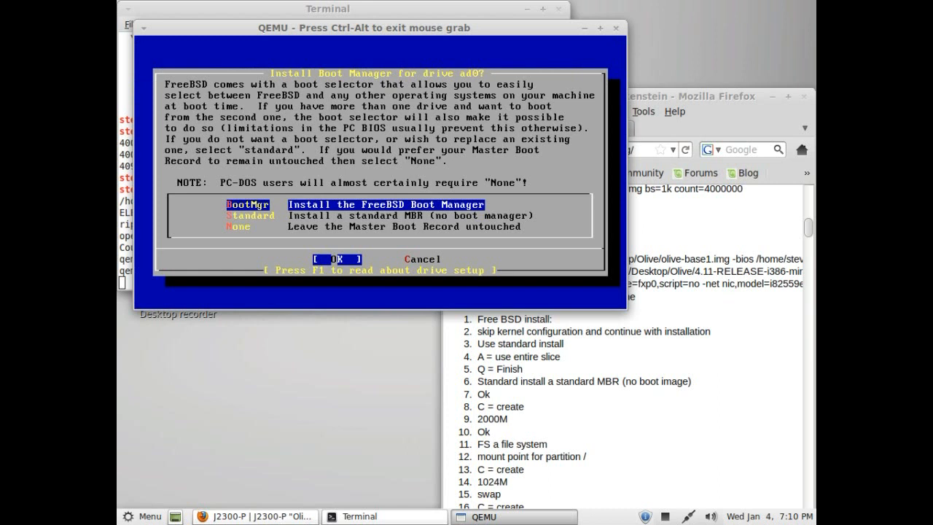
Install a standard MBR without a boot manager on ad0 and accept the BSD partitions message.
{"action": "key", "text": "Down"}
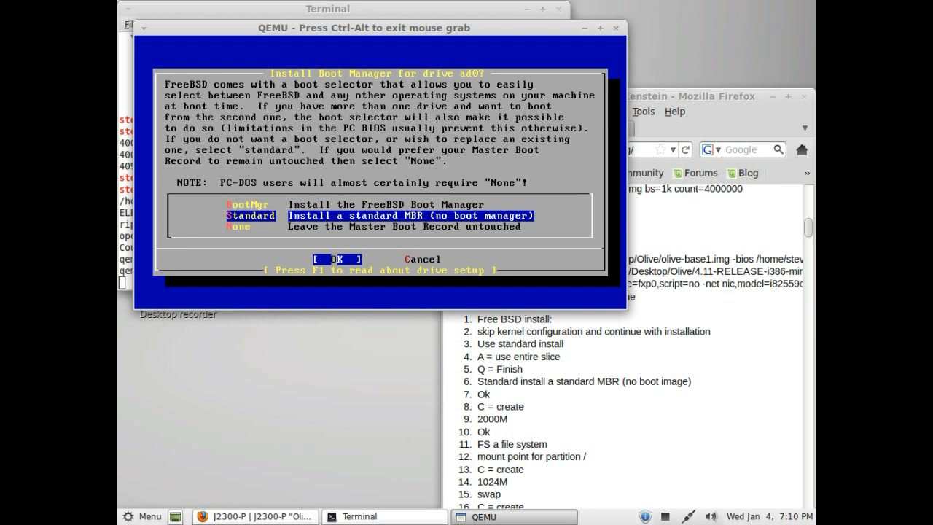
{"action": "key", "text": "Return"}
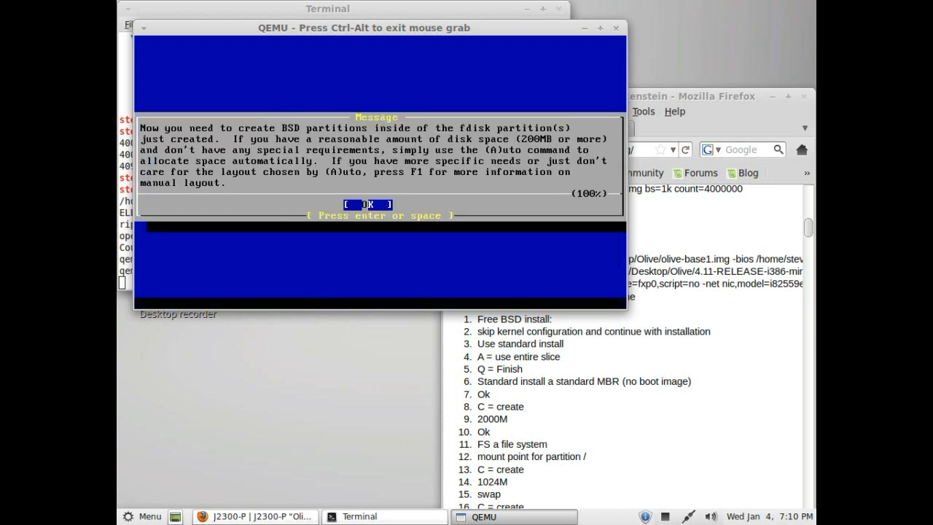
{"action": "key", "text": "Return"}
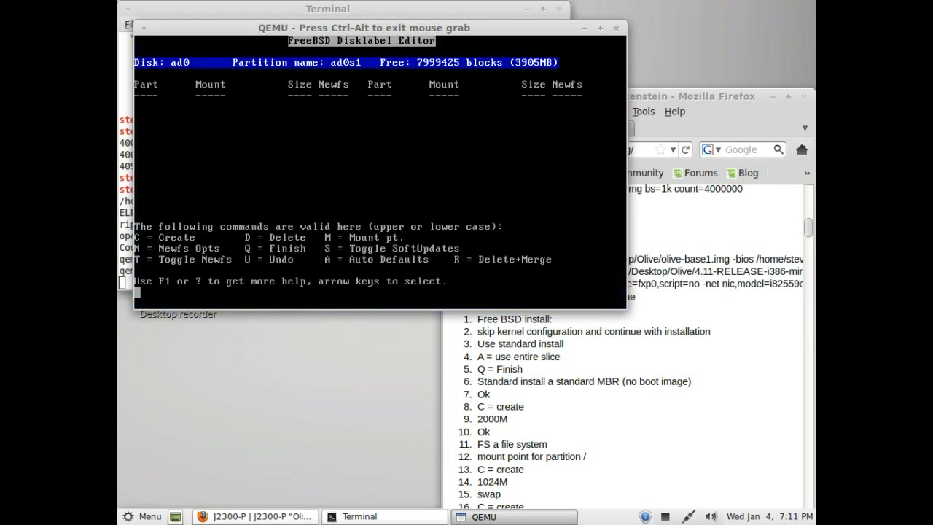
In the Disklabel Editor, create a 2000M file system partition with the mount point /.
{"action": "key", "text": "c"}
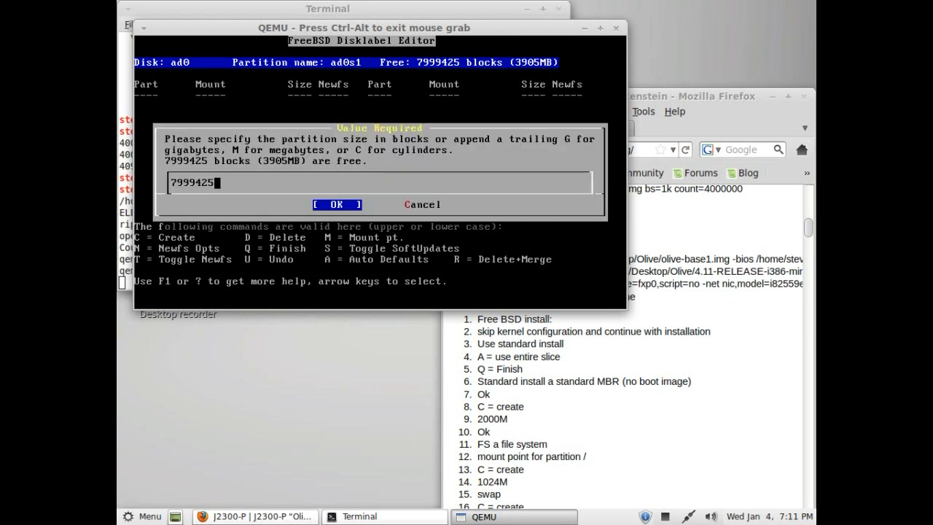
{"action": "key", "text": "BackSpace"}
{"action": "key", "text": "BackSpace"}
{"action": "key", "text": "BackSpace"}
{"action": "key", "text": "BackSpace"}
{"action": "key", "text": "BackSpace"}
{"action": "key", "text": "BackSpace"}
{"action": "key", "text": "BackSpace"}
{"action": "type", "text": "2000M"}
{"action": "key", "text": "Return"}
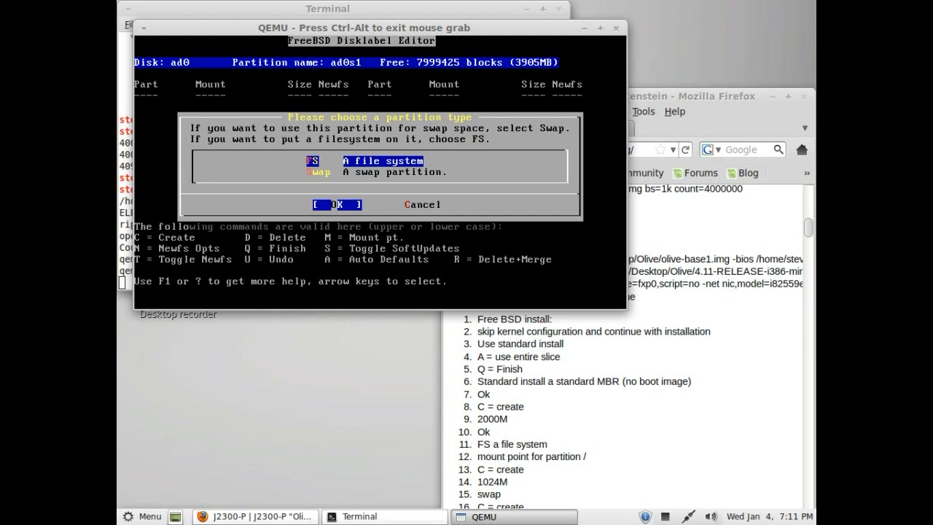
{"action": "key", "text": "Return"}
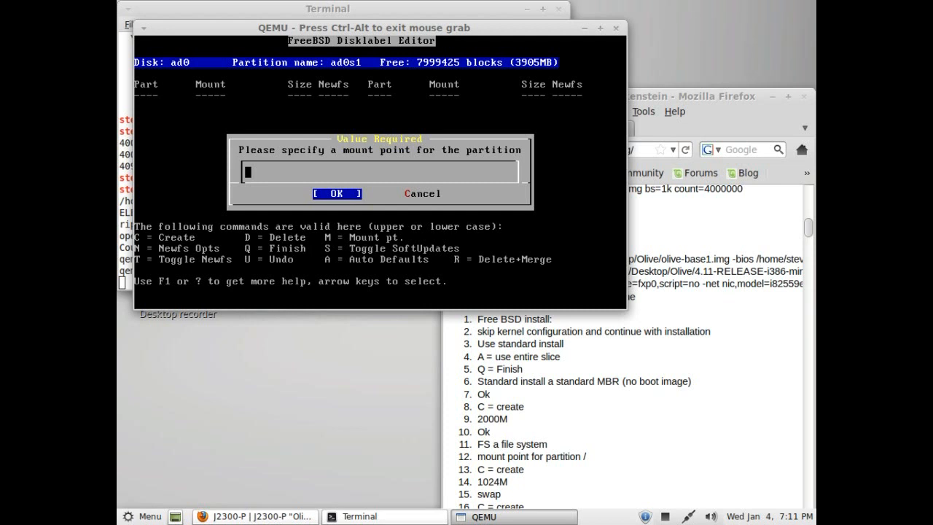
{"action": "type", "text": "/"}
{"action": "key", "text": "Return"}
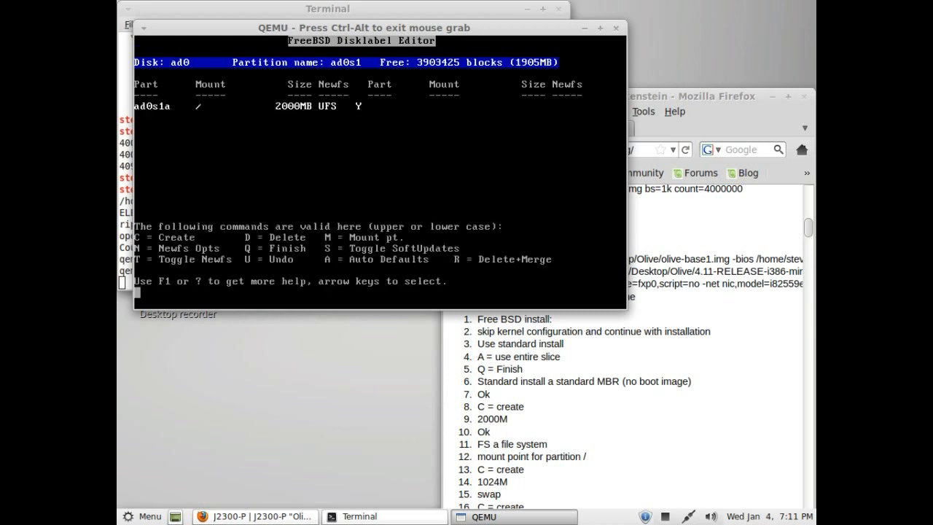
Create a 1024M swap partition on ad0s1.
{"action": "key", "text": "c"}
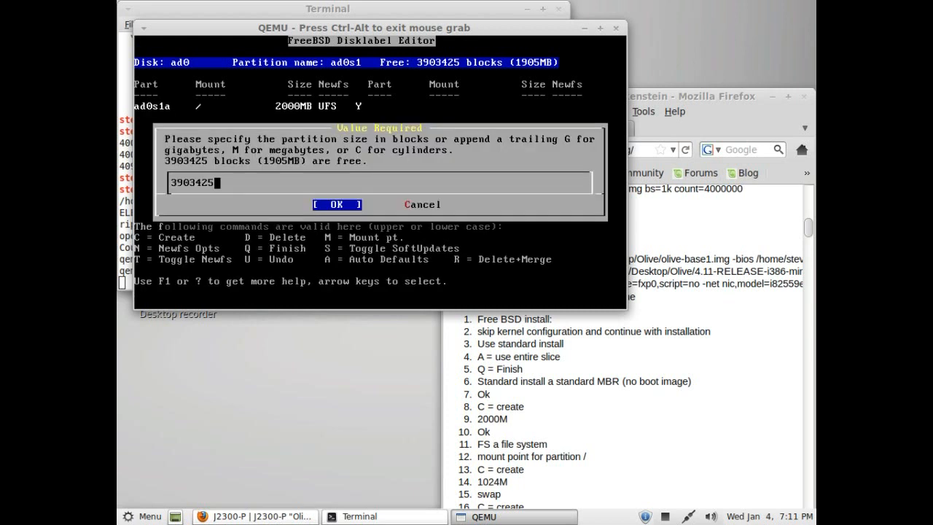
{"action": "key", "text": "BackSpace"}
{"action": "key", "text": "BackSpace"}
{"action": "key", "text": "BackSpace"}
{"action": "key", "text": "BackSpace"}
{"action": "key", "text": "BackSpace"}
{"action": "key", "text": "BackSpace"}
{"action": "key", "text": "BackSpace"}
{"action": "type", "text": "1024M"}
{"action": "key", "text": "Return"}
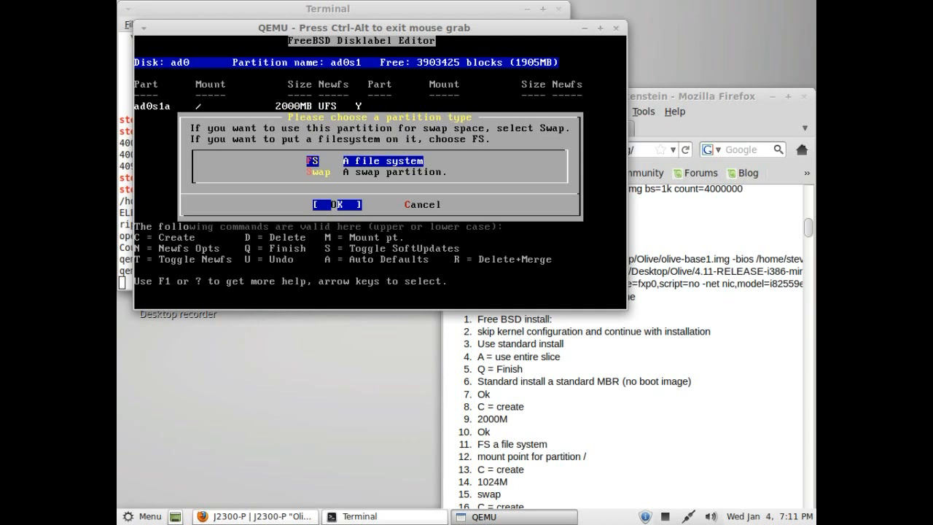
{"action": "key", "text": "Down"}
{"action": "key", "text": "Return"}
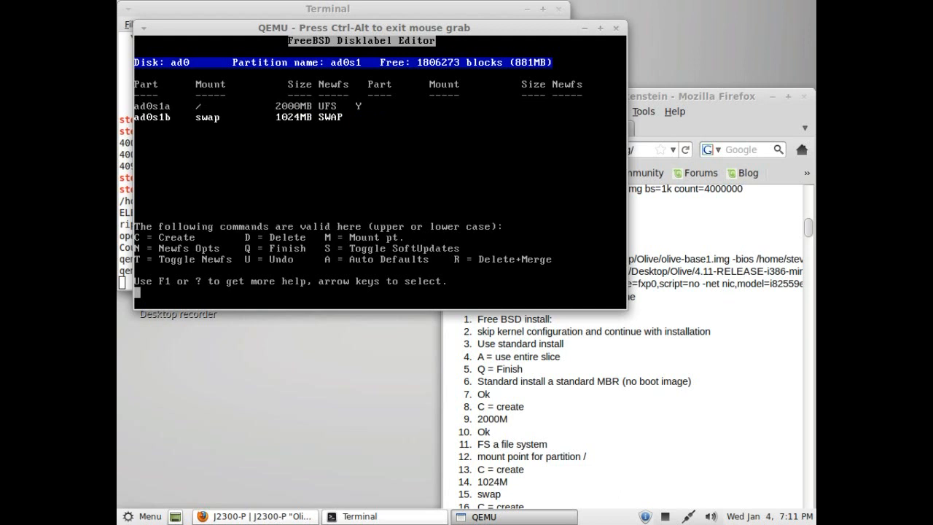
Try to create a 100M file system partition with the mount point config.
{"action": "key", "text": "c"}
{"action": "key", "text": "BackSpace"}
{"action": "key", "text": "BackSpace"}
{"action": "key", "text": "BackSpace"}
{"action": "key", "text": "BackSpace"}
{"action": "key", "text": "BackSpace"}
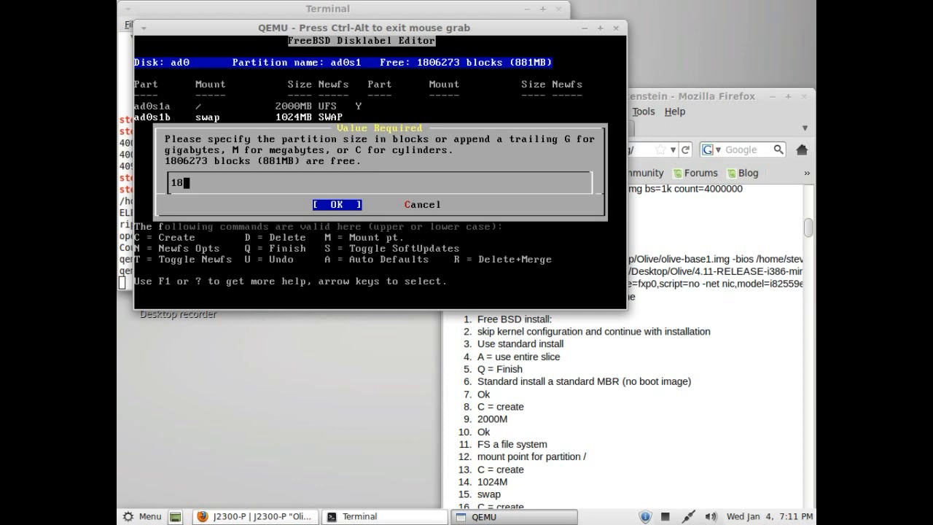
{"action": "key", "text": "BackSpace"}
{"action": "key", "text": "BackSpace"}
{"action": "type", "text": "100M"}
{"action": "key", "text": "Return"}
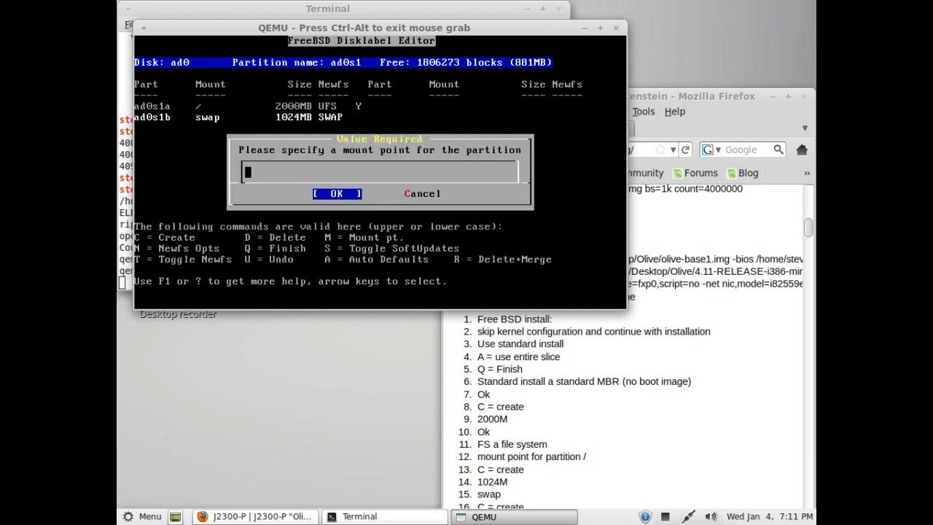
{"action": "type", "text": "config"}
{"action": "key", "text": "Return"}
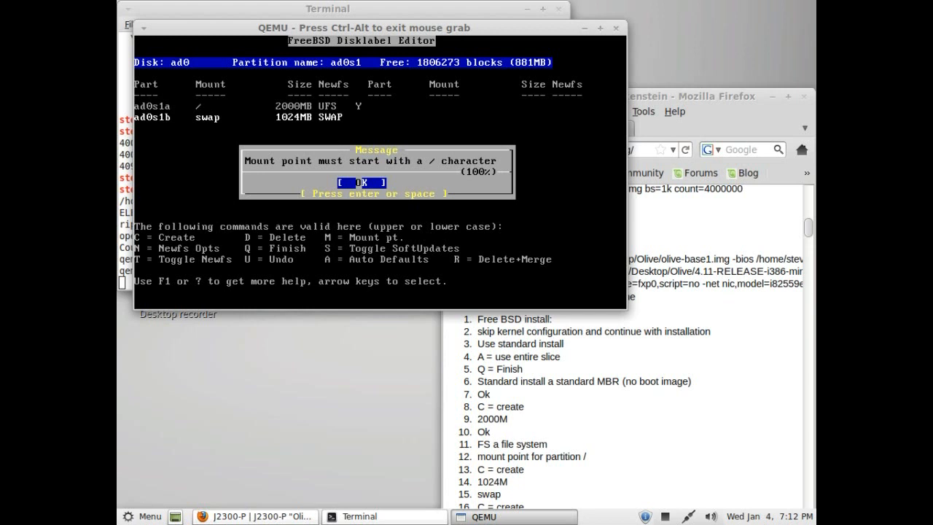
{"action": "key", "text": "Return"}
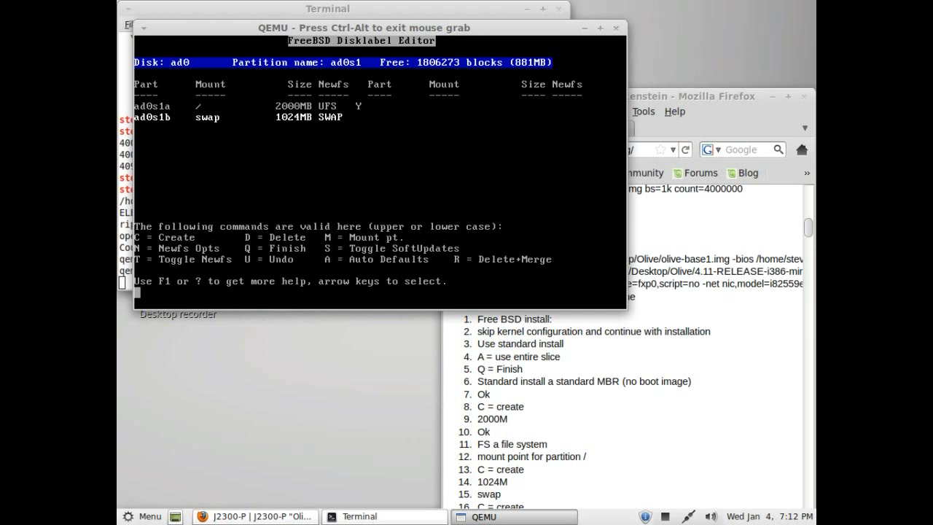
Create a 100M file system partition with the mount point /config.
{"action": "key", "text": "c"}
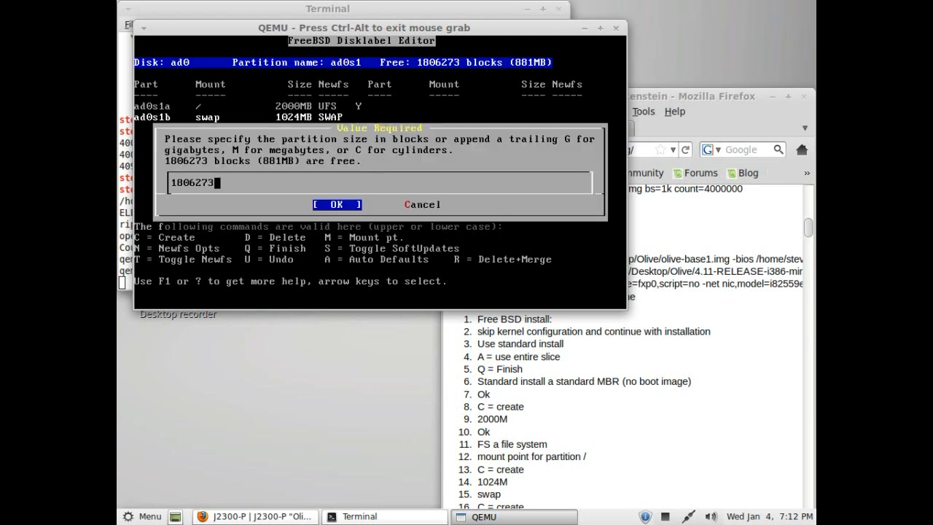
{"action": "key", "text": "BackSpace"}
{"action": "key", "text": "BackSpace"}
{"action": "key", "text": "BackSpace"}
{"action": "key", "text": "BackSpace"}
{"action": "key", "text": "BackSpace"}
{"action": "key", "text": "BackSpace"}
{"action": "key", "text": "BackSpace"}
{"action": "type", "text": "100M"}
{"action": "key", "text": "Return"}
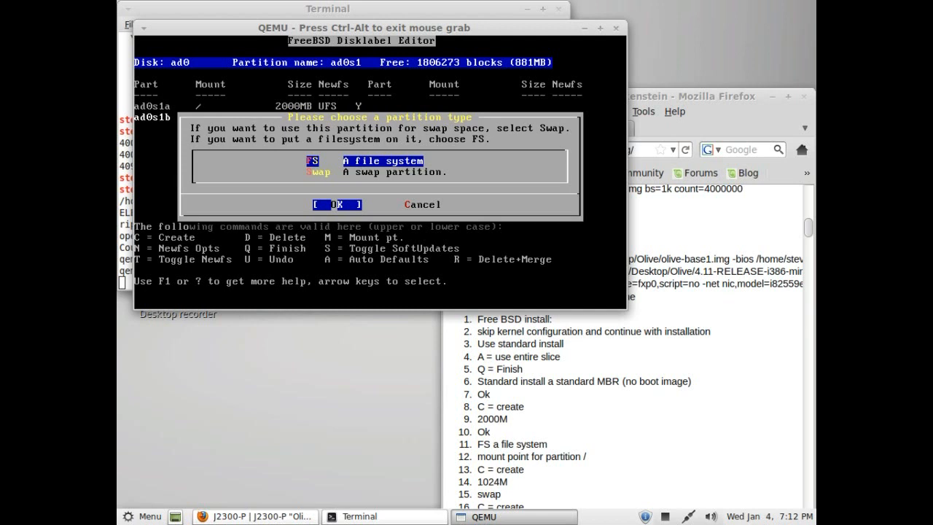
{"action": "key", "text": "Down"}
{"action": "key", "text": "Return"}
{"action": "type", "text": "/"}
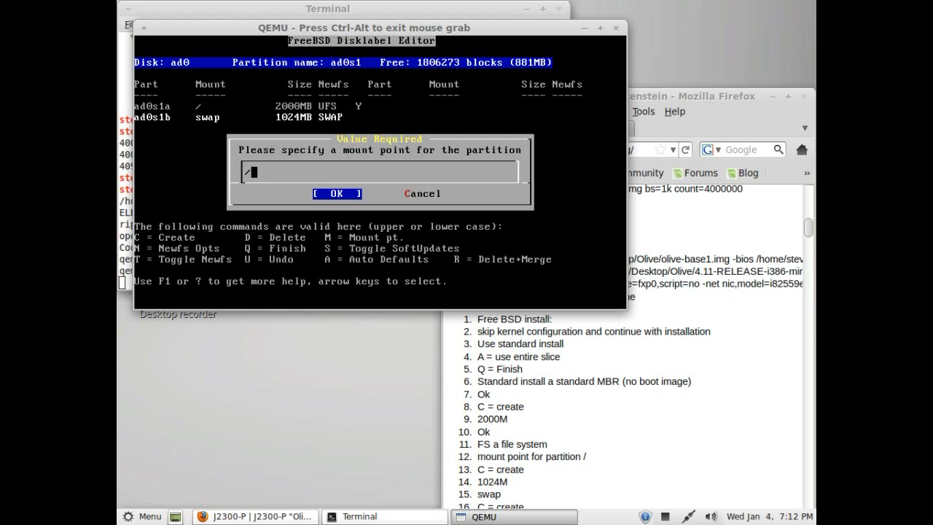
{"action": "type", "text": "config"}
{"action": "key", "text": "Return"}
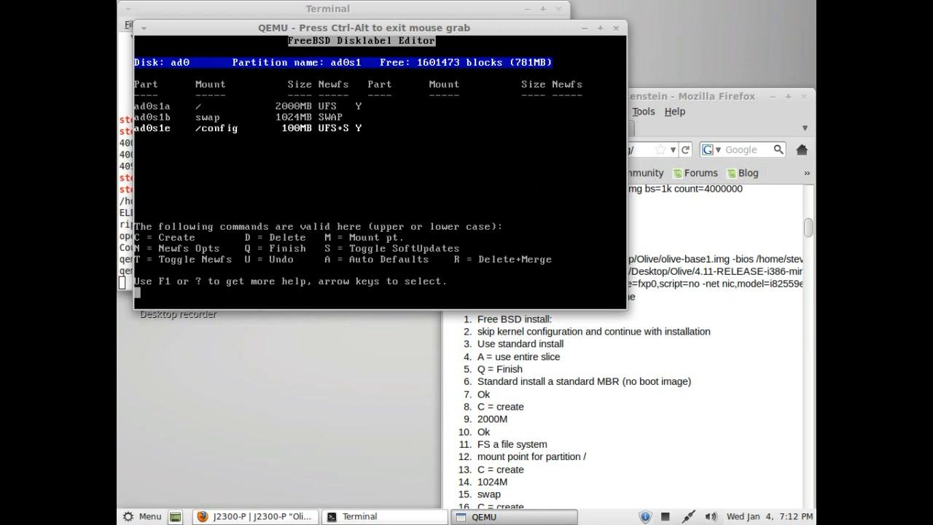
Create a file system partition from all the remaining free space with the mount point /var.
{"action": "key", "text": "c"}
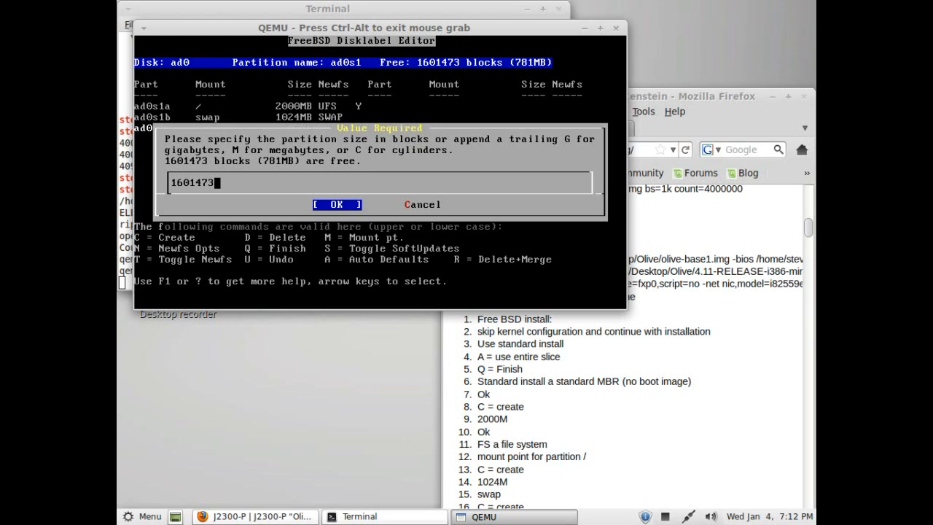
{"action": "key", "text": "Return"}
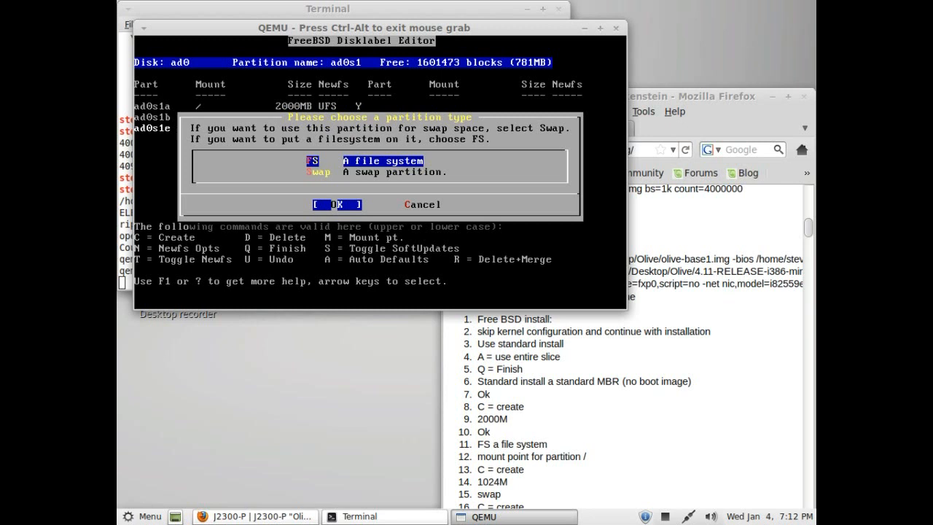
{"action": "key", "text": "Return"}
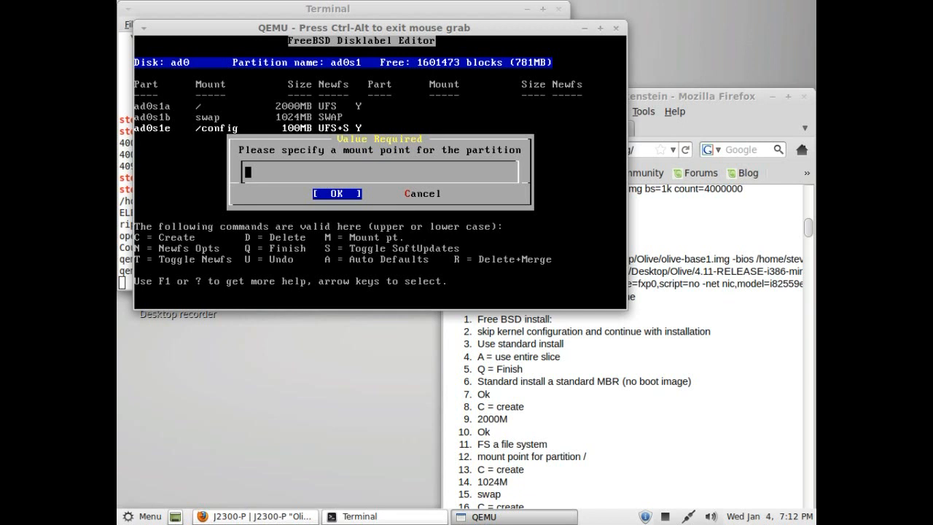
{"action": "type", "text": "/va"}
{"action": "key", "text": "BackSpace"}
{"action": "key", "text": "BackSpace"}
{"action": "type", "text": "var"}
{"action": "key", "text": "Return"}
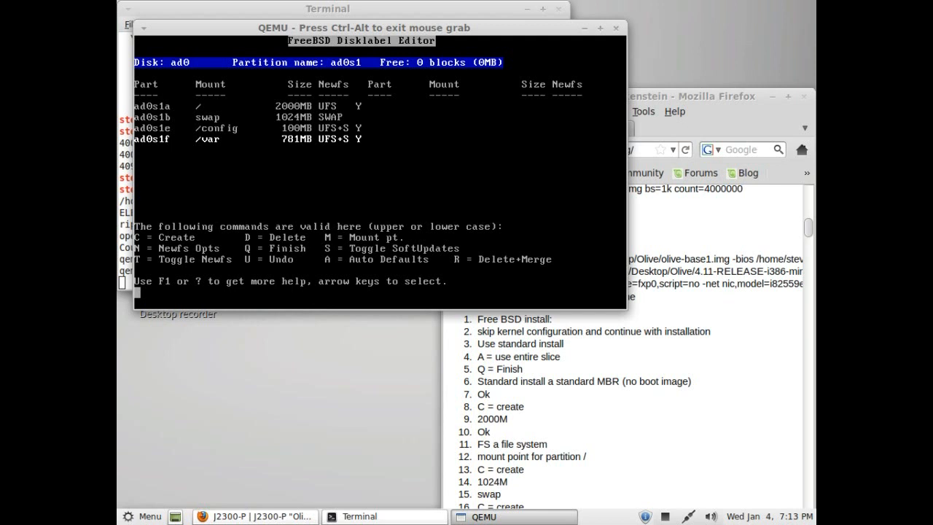
Finish the disk labelling, leave the distribution selection unchanged and start the installation from CD/DVD, confirming the last-chance warning.
{"action": "key", "text": "q"}
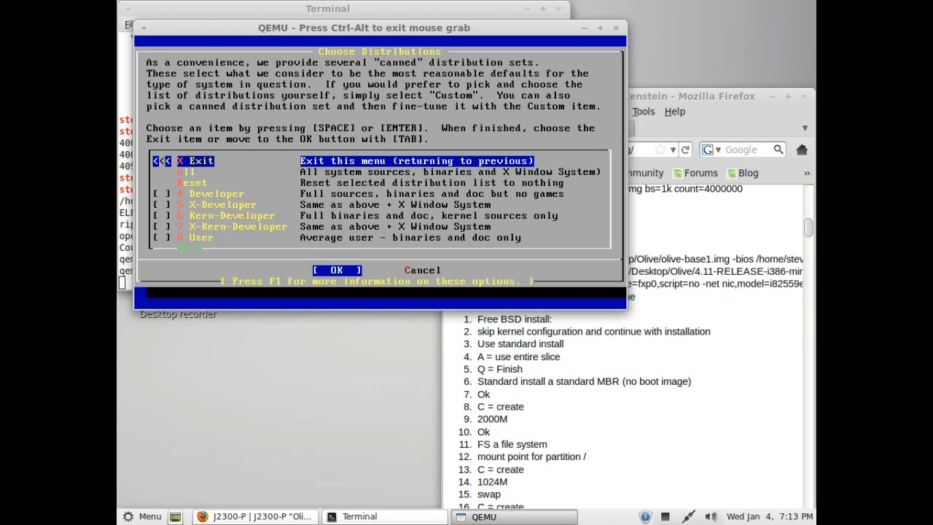
{"action": "key", "text": "Return"}
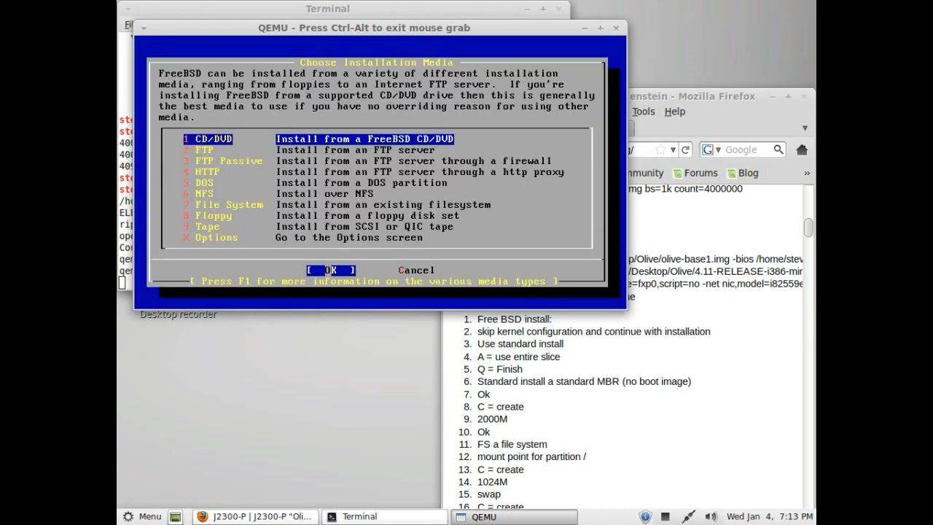
{"action": "key", "text": "Return"}
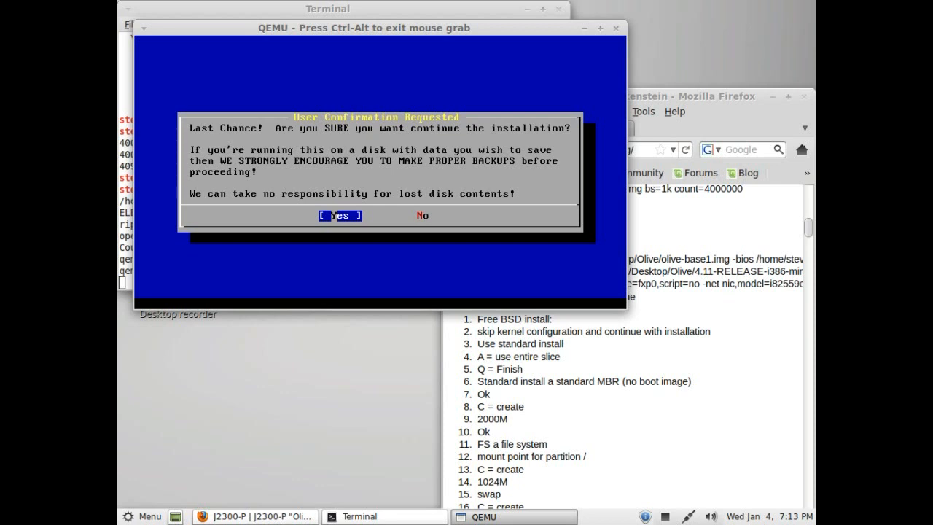
{"action": "key", "text": "Return"}
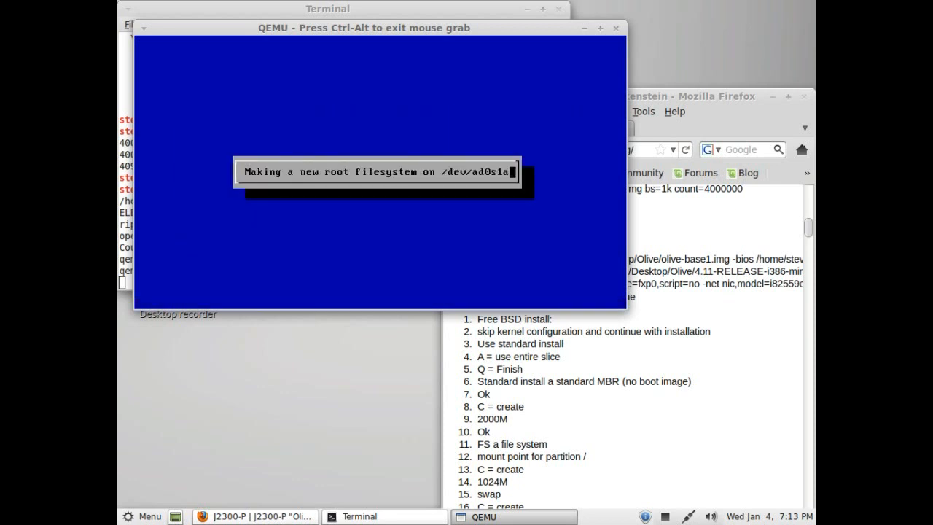
Switch to Firefox and read through the numbered install instructions, from the partitioning steps to the network interface and user setup.
{"action": "key", "text": "ctrl+alt"}
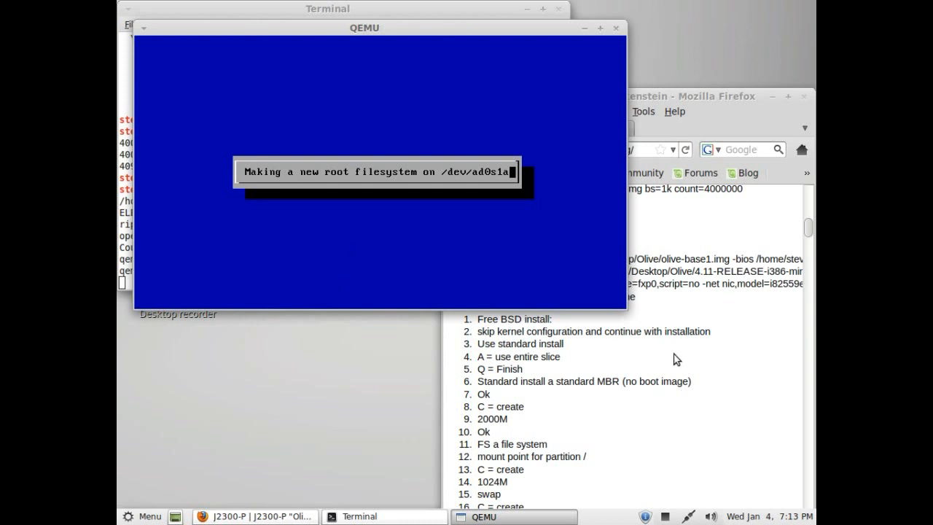
{"action": "left_click", "coordinate": [644, 342]}
{"action": "scroll", "coordinate": [646, 342], "scroll_direction": "down", "scroll_amount": 2}
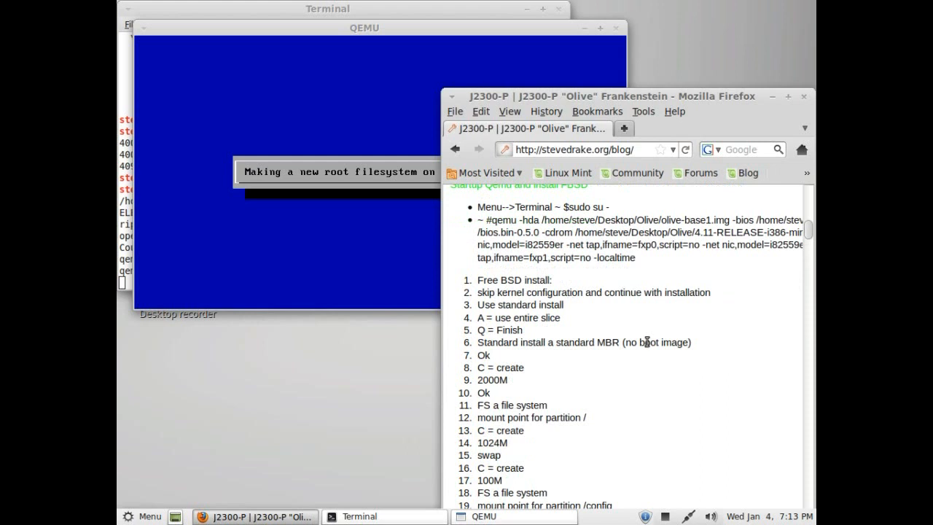
{"action": "scroll", "coordinate": [646, 341], "scroll_direction": "down", "scroll_amount": 2}
{"action": "scroll", "coordinate": [497, 386], "scroll_direction": "down", "scroll_amount": 1}
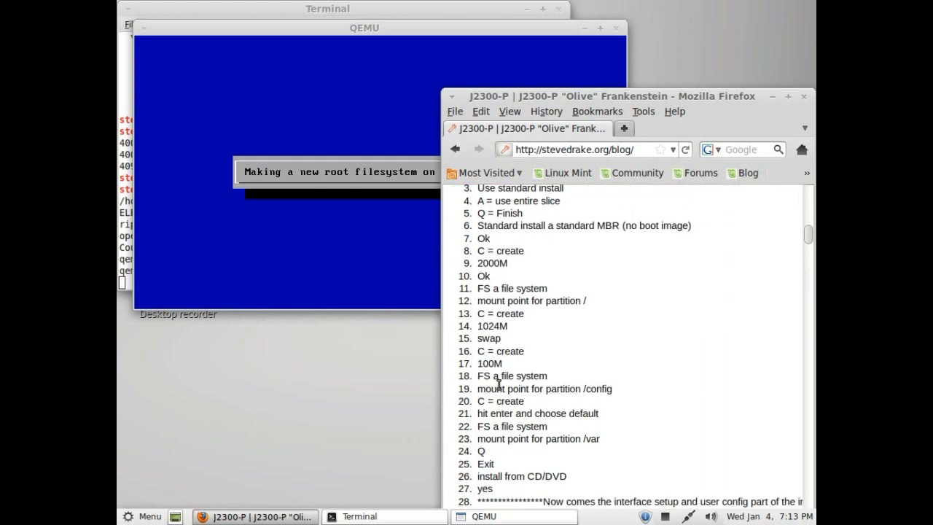
{"action": "scroll", "coordinate": [501, 372], "scroll_direction": "down", "scroll_amount": 1}
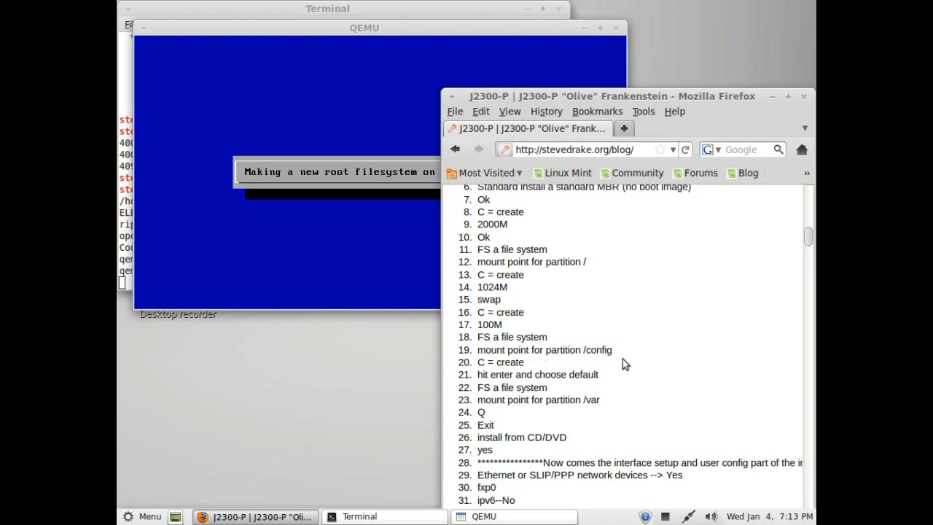
{"action": "scroll", "coordinate": [621, 365], "scroll_direction": "down", "scroll_amount": 2}
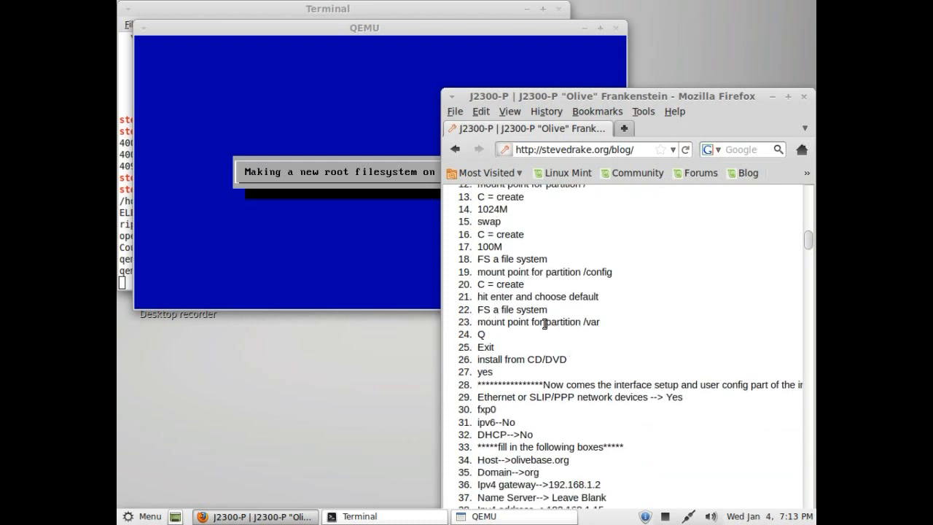
{"action": "scroll", "coordinate": [606, 327], "scroll_direction": "down", "scroll_amount": 1}
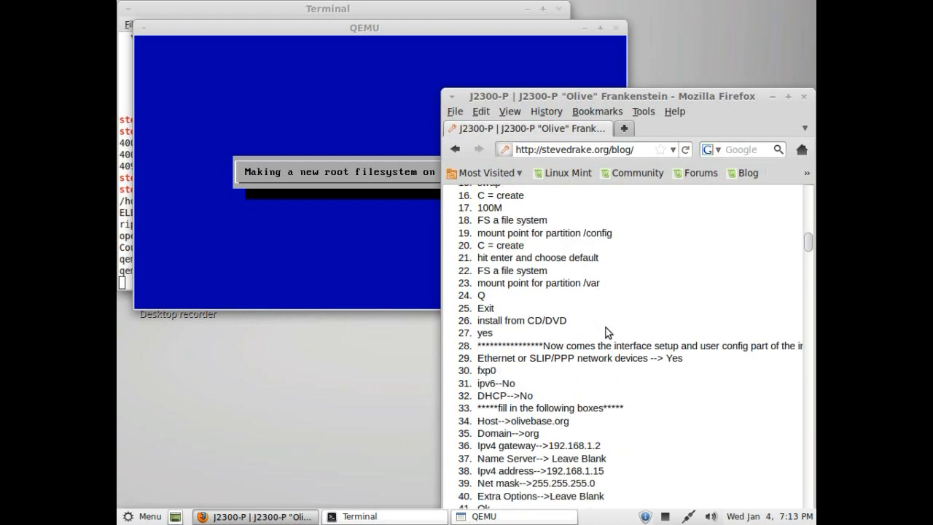
{"action": "scroll", "coordinate": [605, 327], "scroll_direction": "down", "scroll_amount": 1}
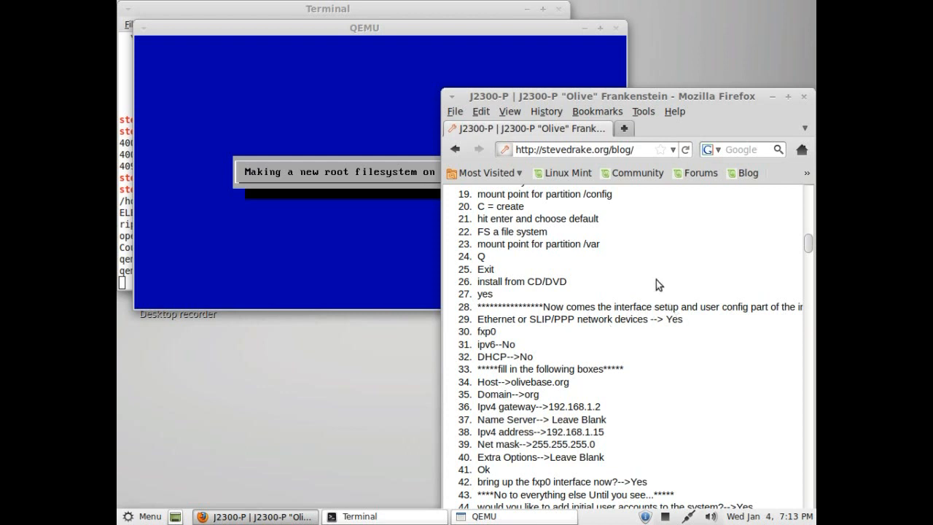
{"action": "right_click", "coordinate": [665, 517]}
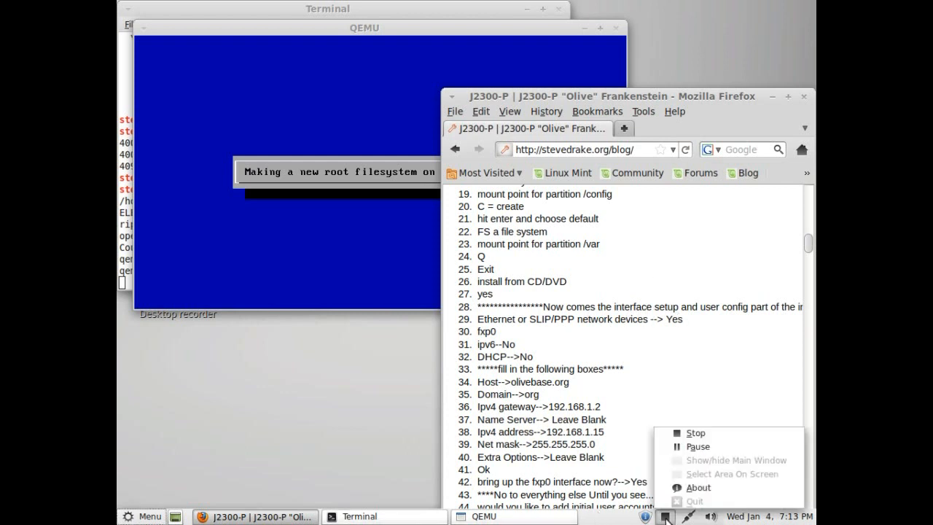
{"action": "left_click", "coordinate": [697, 448]}
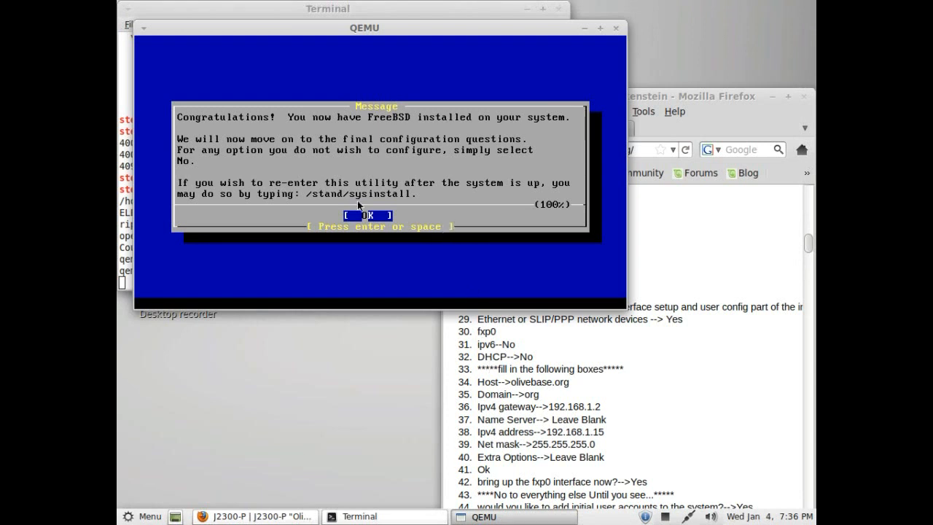
Return to QEMU, dismiss the installation message and choose to configure the fxp0 network interface, declining IPv6 and DHCP configuration.
{"action": "left_click", "coordinate": [448, 262]}
{"action": "key", "text": "Return"}
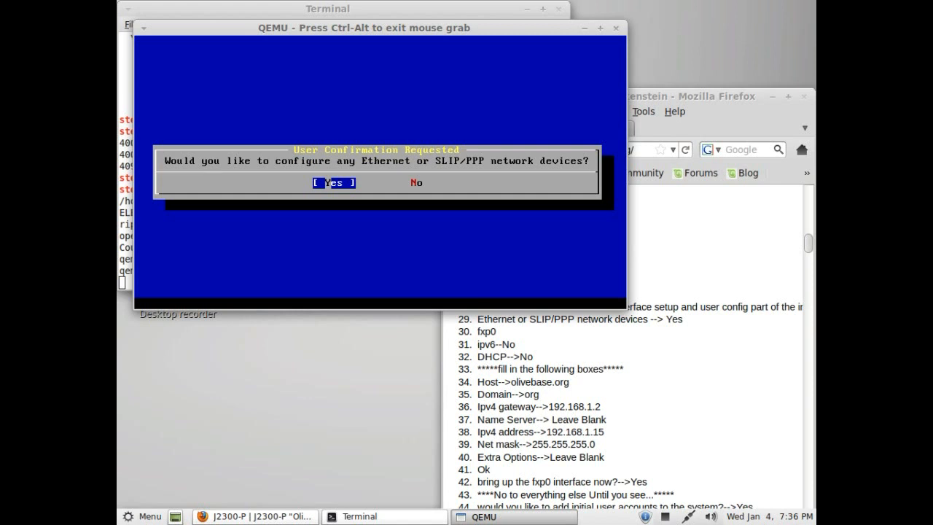
{"action": "key", "text": "Return"}
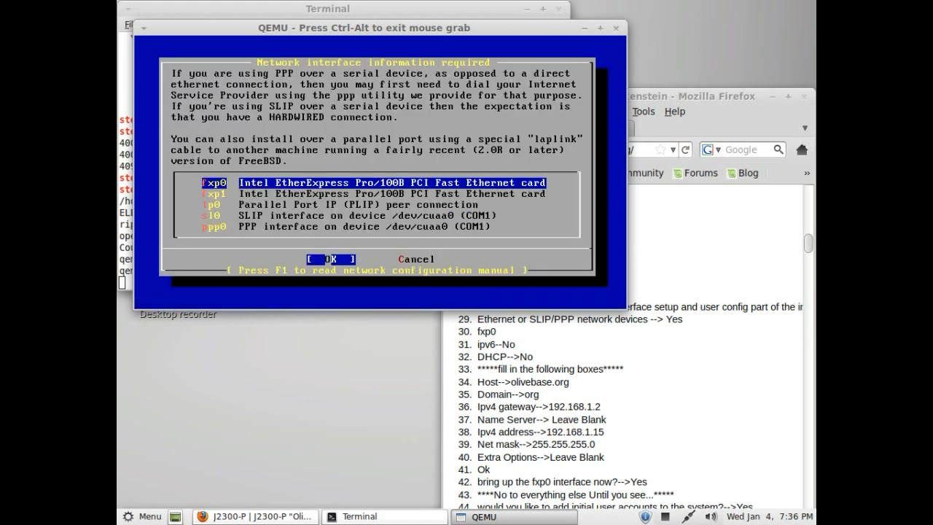
{"action": "key", "text": "Return"}
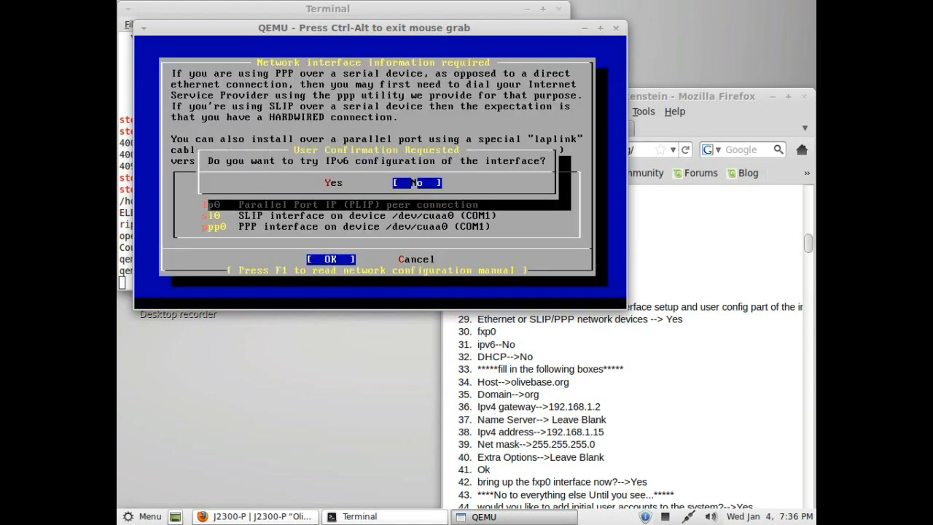
{"action": "key", "text": "Return"}
{"action": "key", "text": "Return"}
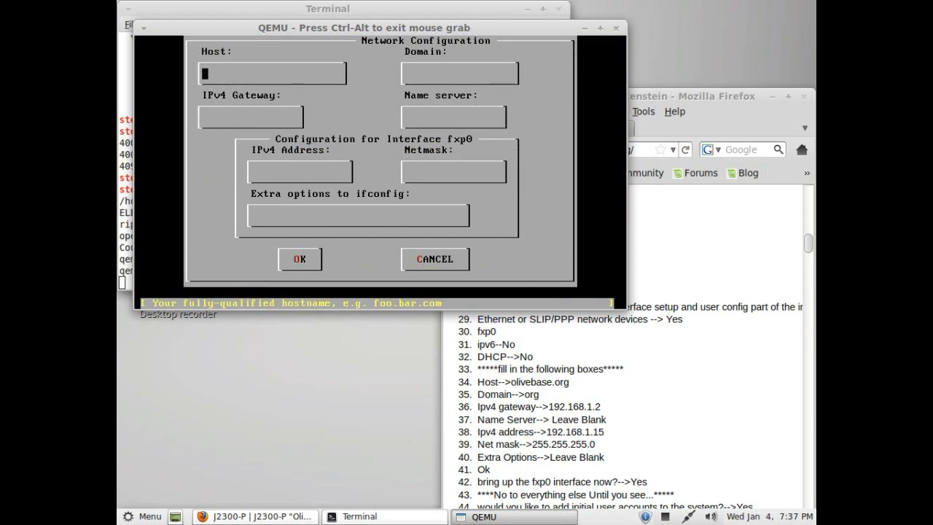
Set the network host to olivebase.org, the domain to org and the IPv4 gateway to 192.168.1.2.
{"action": "type", "text": "olivebase.org"}
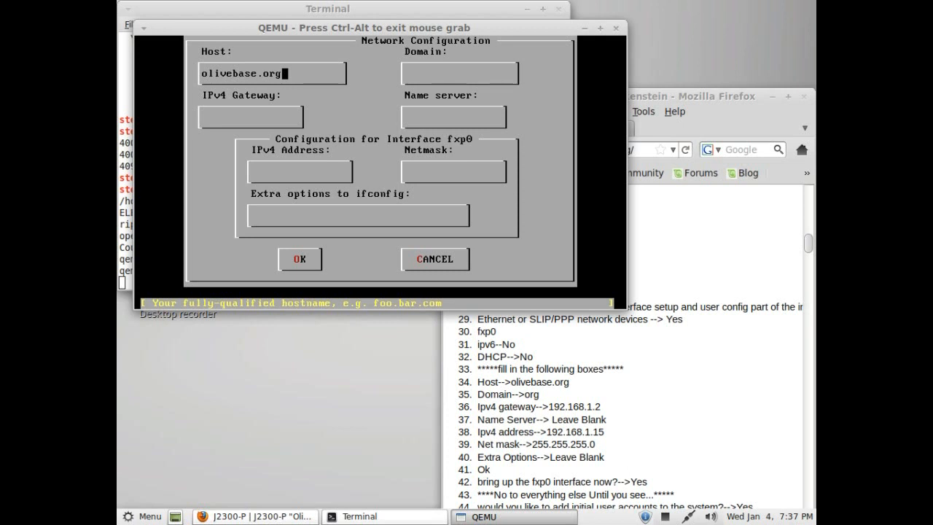
{"action": "key", "text": "Tab"}
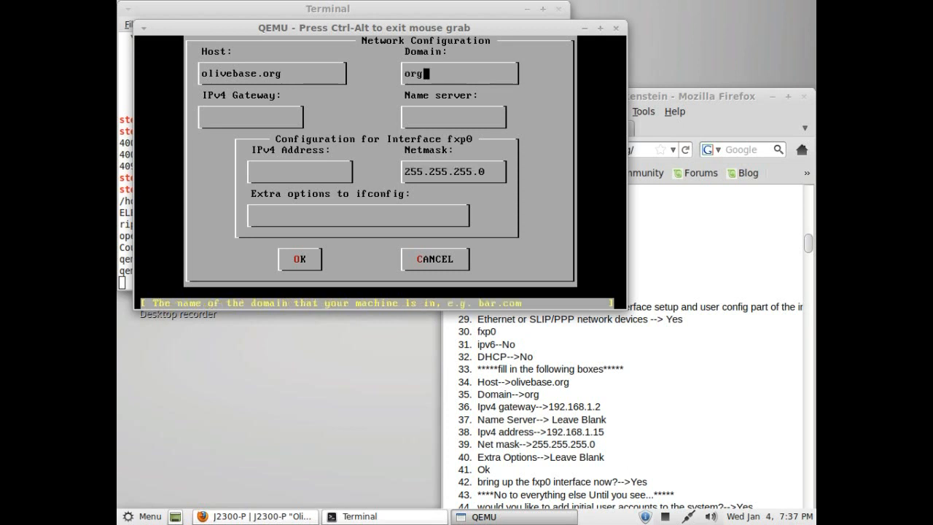
{"action": "key", "text": "Tab"}
{"action": "type", "text": "192.16"}
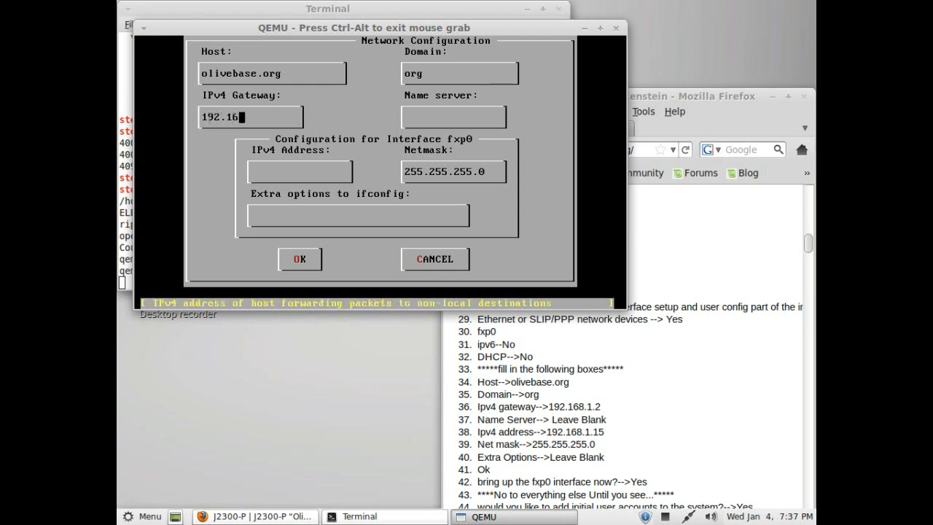
{"action": "type", "text": "8.1.2"}
{"action": "key", "text": "Tab"}
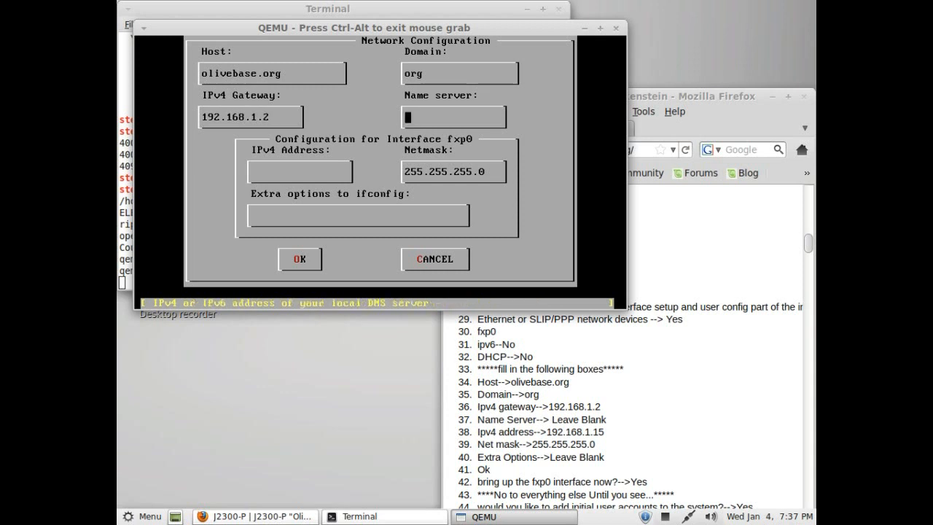
Set the fxp0 IPv4 address to 192.168.1.15, leaving name server and extra options blank, then accept the configuration and bring the interface up.
{"action": "key", "text": "Tab"}
{"action": "type", "text": "192.168."}
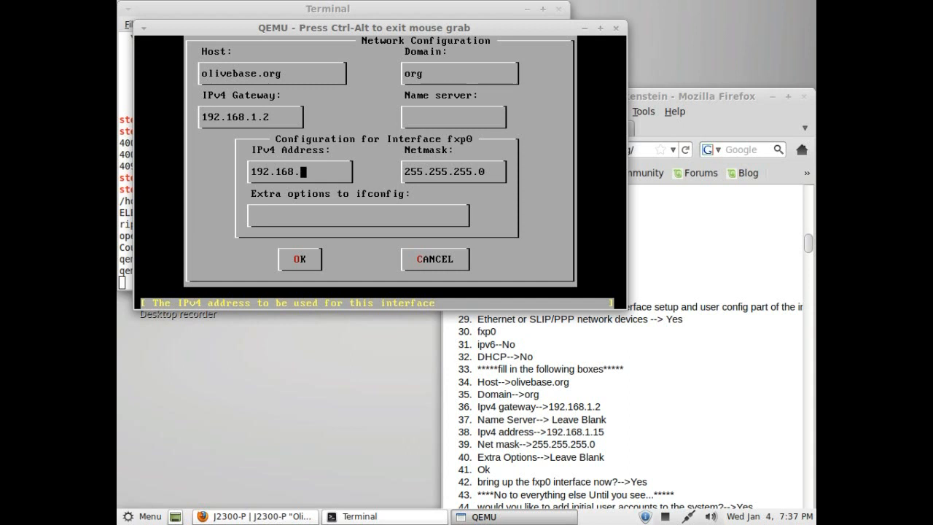
{"action": "type", "text": "1.15"}
{"action": "key", "text": "Tab"}
{"action": "key", "text": "Tab"}
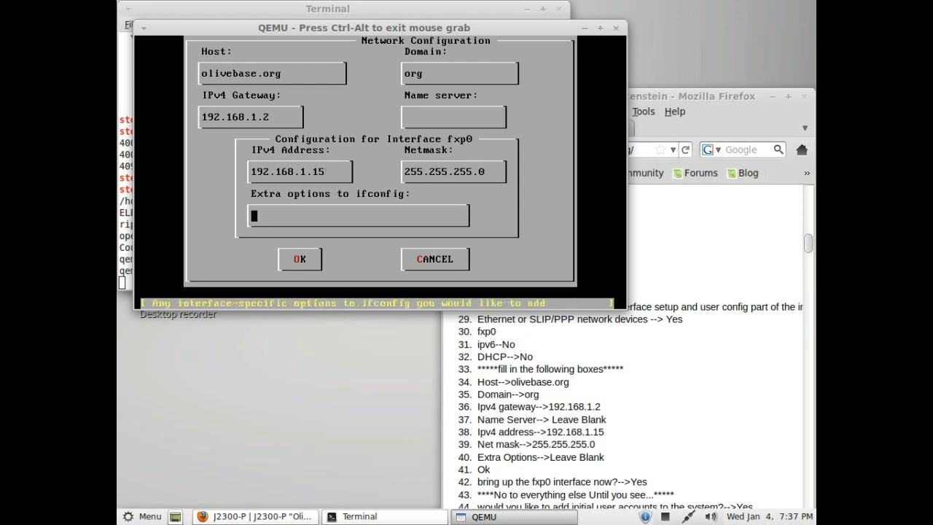
{"action": "key", "text": "Tab"}
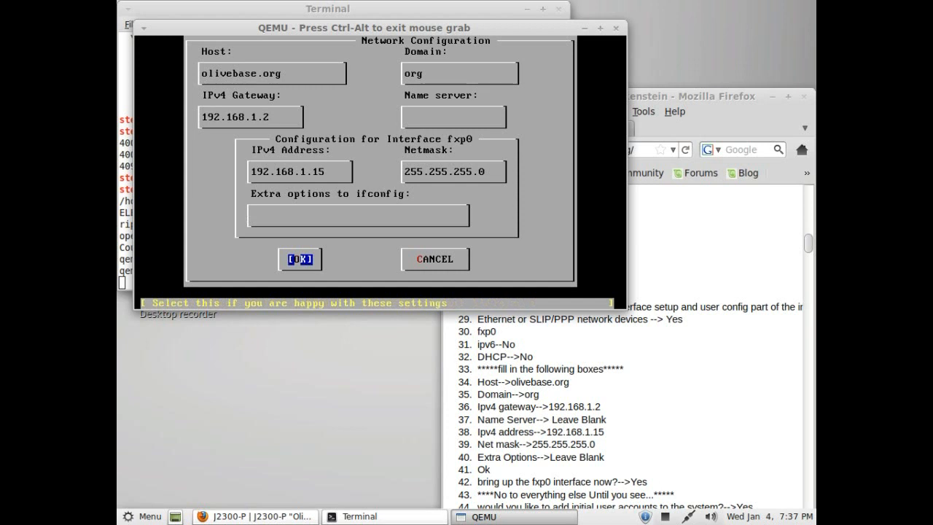
{"action": "key", "text": "Return"}
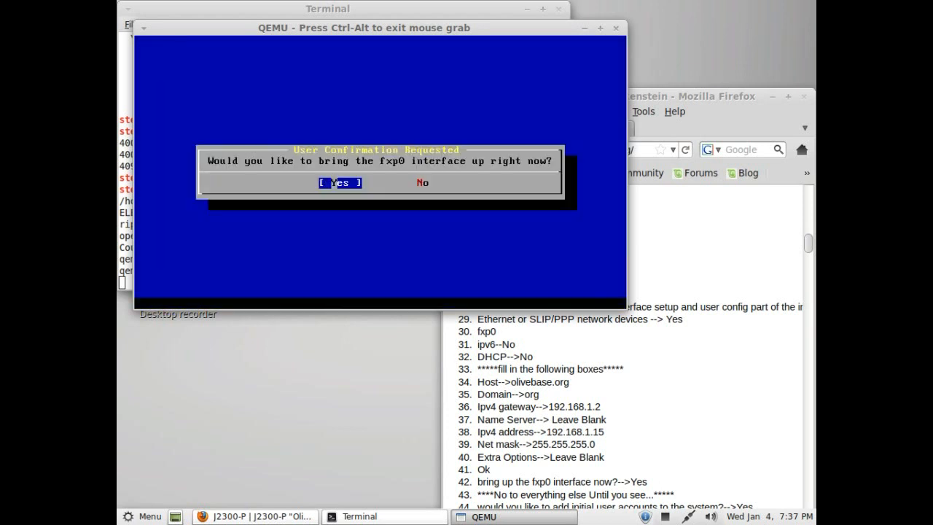
{"action": "key", "text": "Return"}
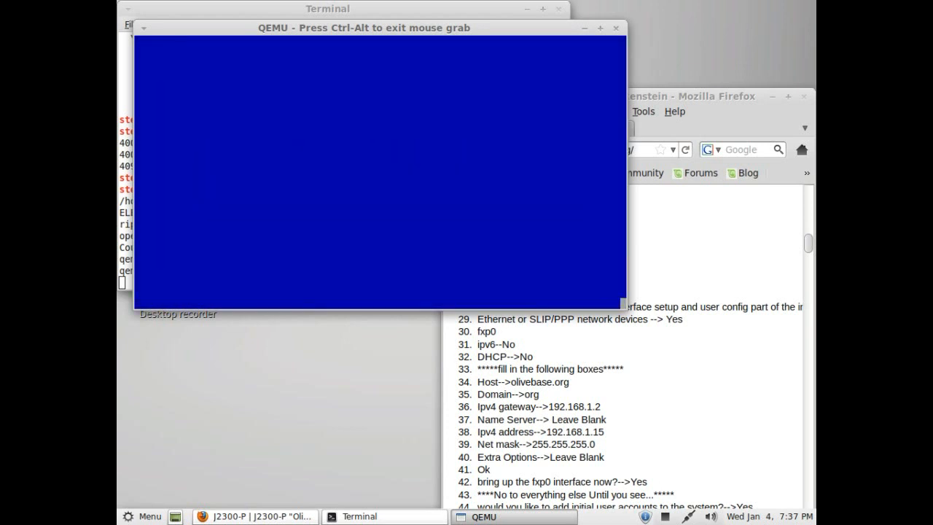
Decline configuring inetd network services, anonymous FTP access and the NFS server role.
{"action": "key", "text": "Return"}
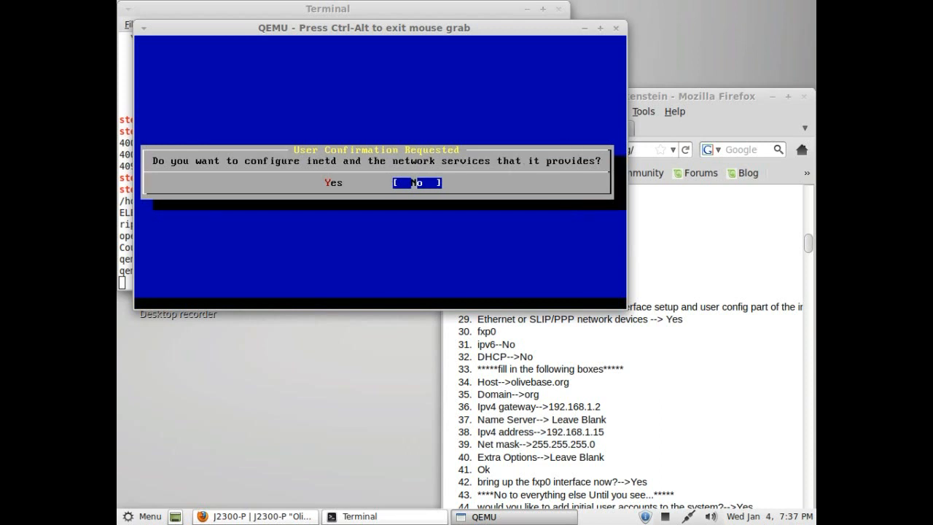
{"action": "key", "text": "Return"}
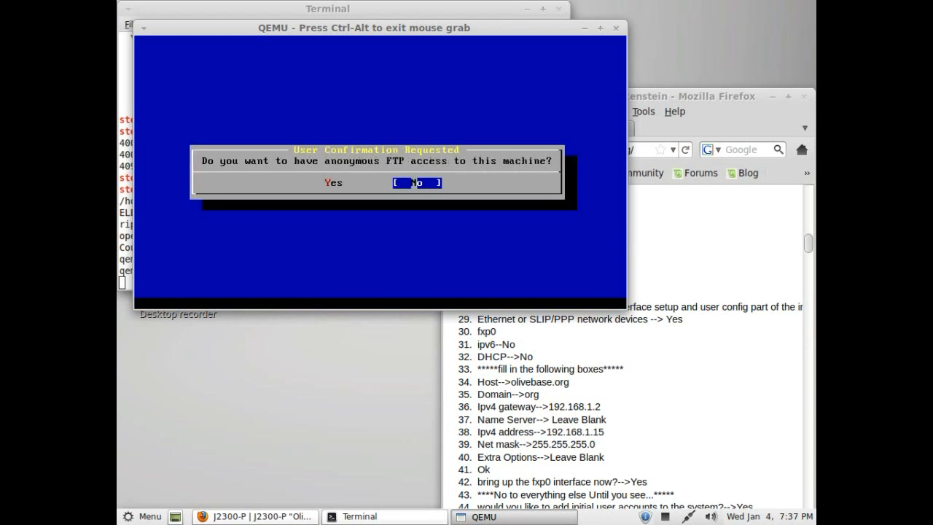
{"action": "key", "text": "Return"}
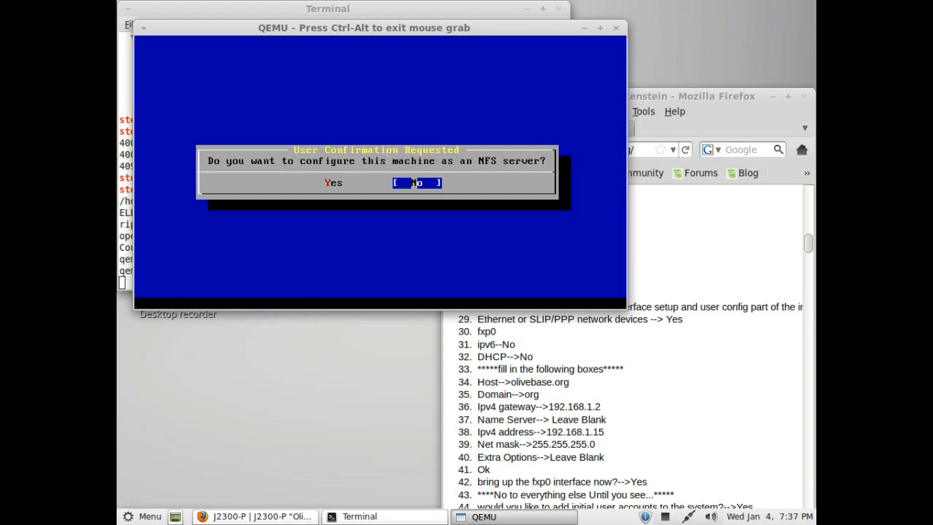
{"action": "key", "text": "Return"}
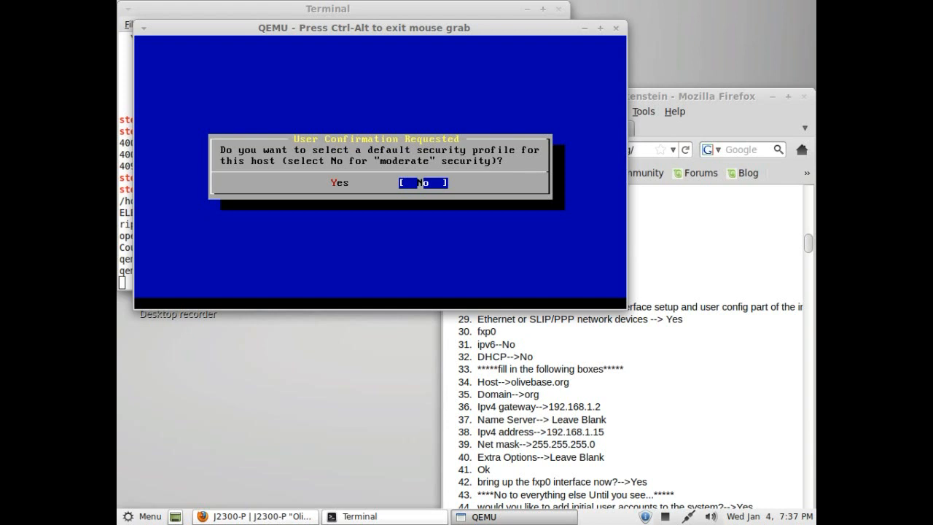
Keep moderate security by declining a default security profile, and decline customizing the console settings and setting the time zone.
{"action": "key", "text": "Return"}
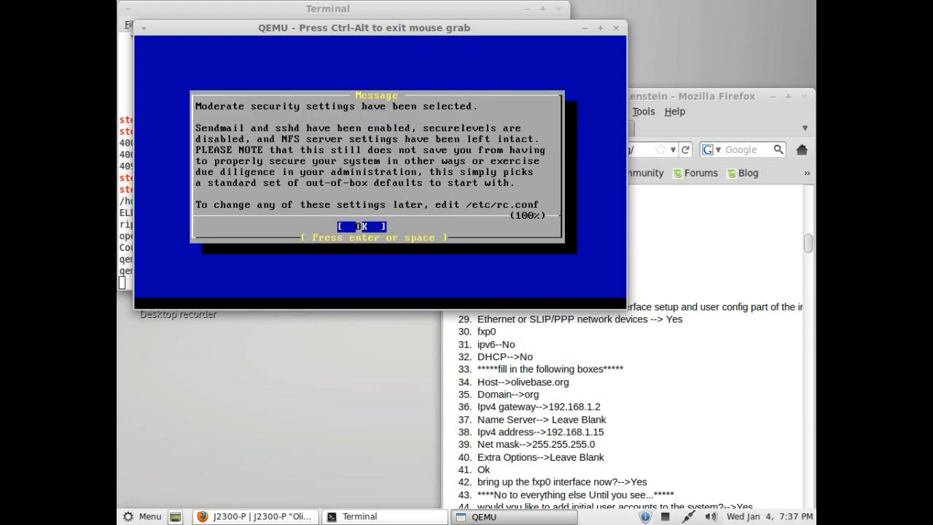
{"action": "key", "text": "Return"}
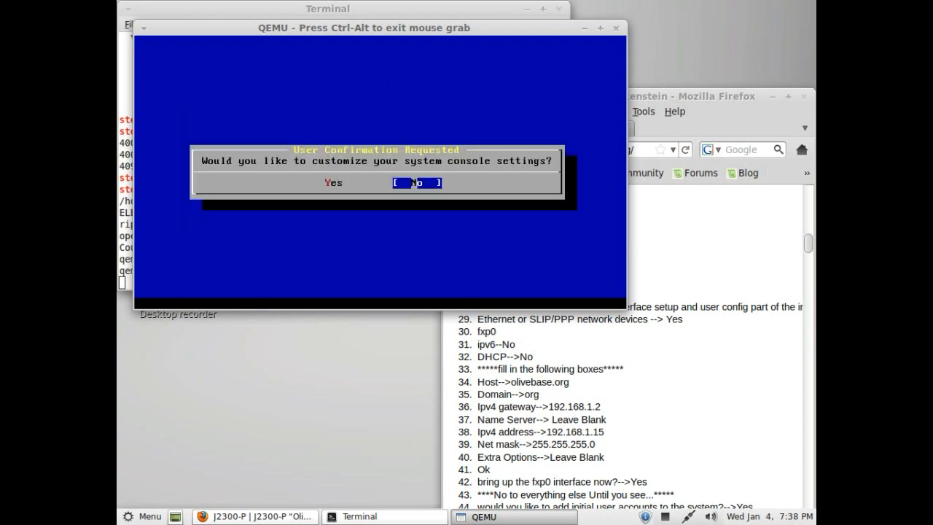
{"action": "key", "text": "Return"}
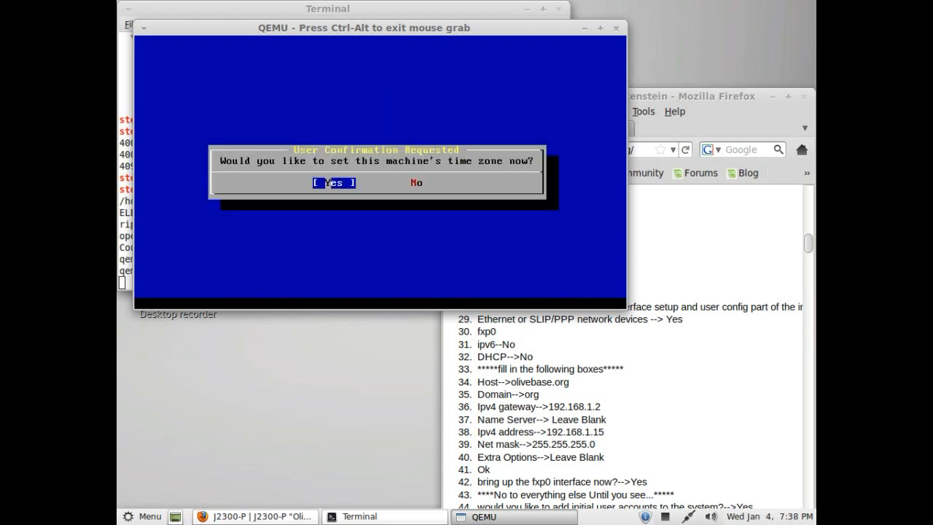
{"action": "key", "text": "Tab"}
{"action": "key", "text": "Return"}
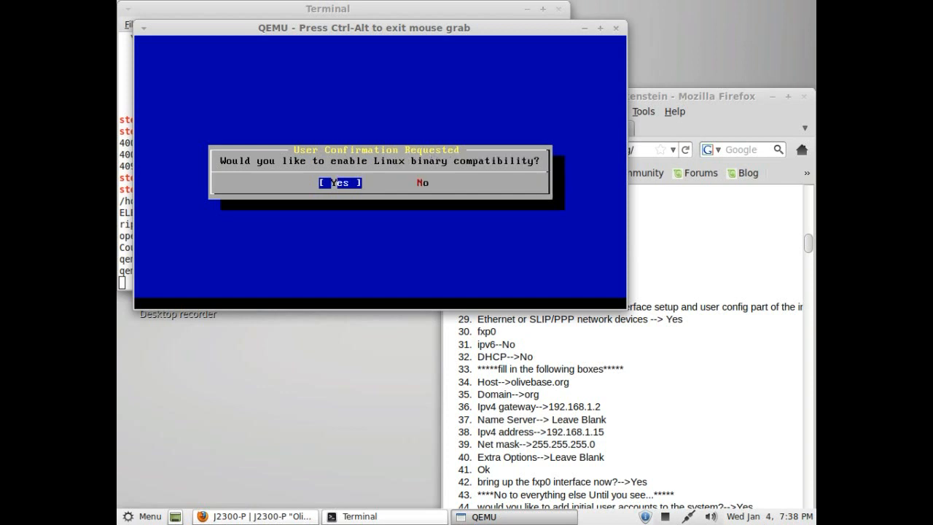
Decline Linux binary compatibility, answer No to a non-USB mouse, and decline browsing the package collection.
{"action": "key", "text": "Tab"}
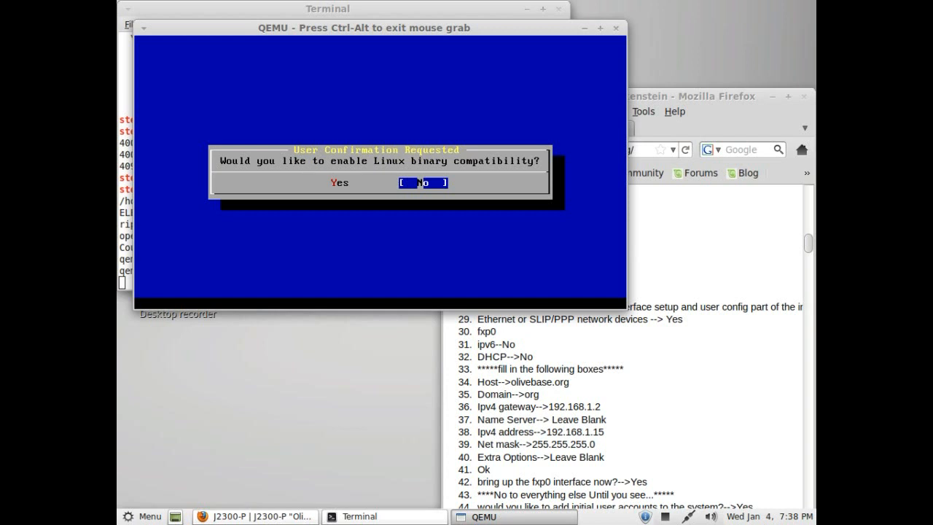
{"action": "key", "text": "Return"}
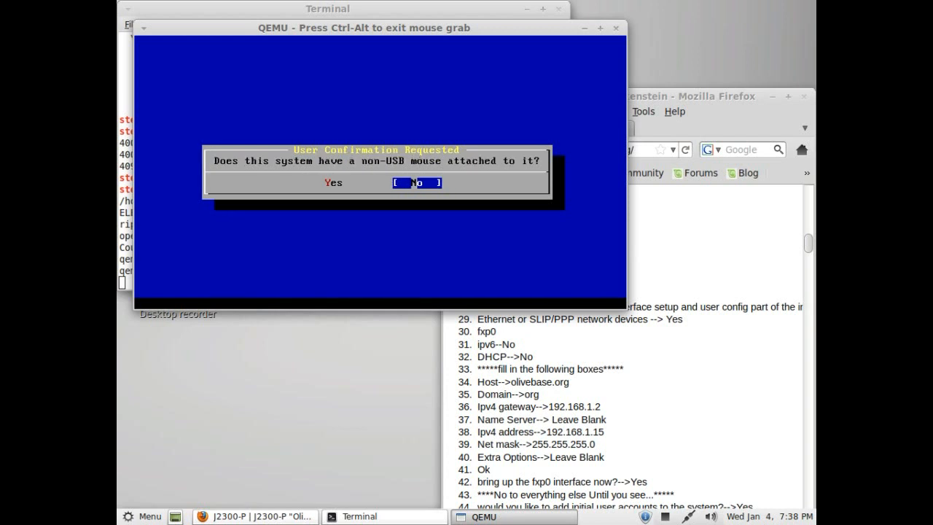
{"action": "key", "text": "Return"}
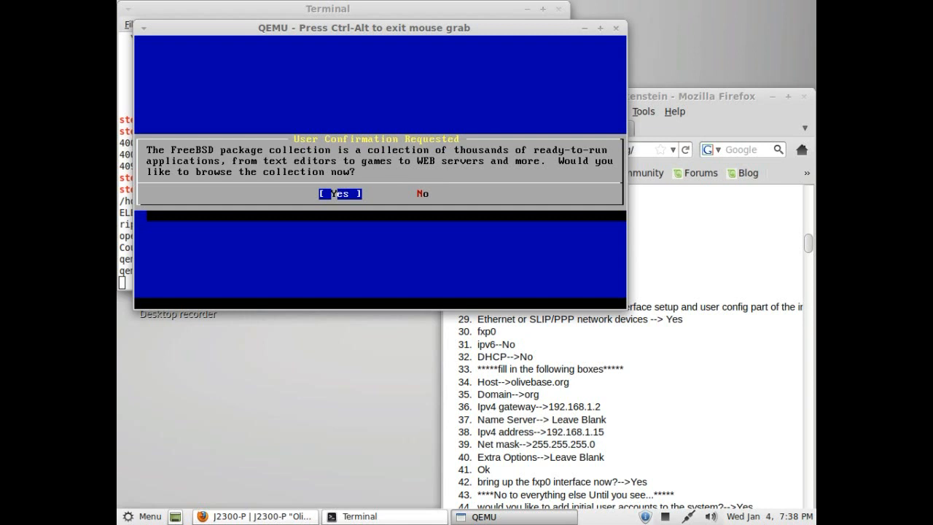
{"action": "key", "text": "Right"}
{"action": "key", "text": "Return"}
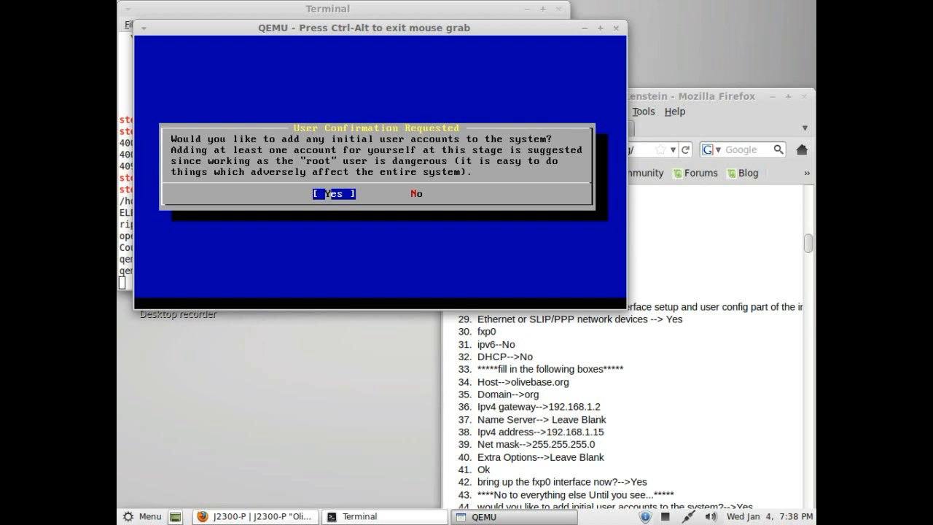
Switch to Firefox, read the remaining instructions on user accounts and finishing the install, and highlight the line about adding initial user accounts.
{"action": "key", "text": "ctrl+alt"}
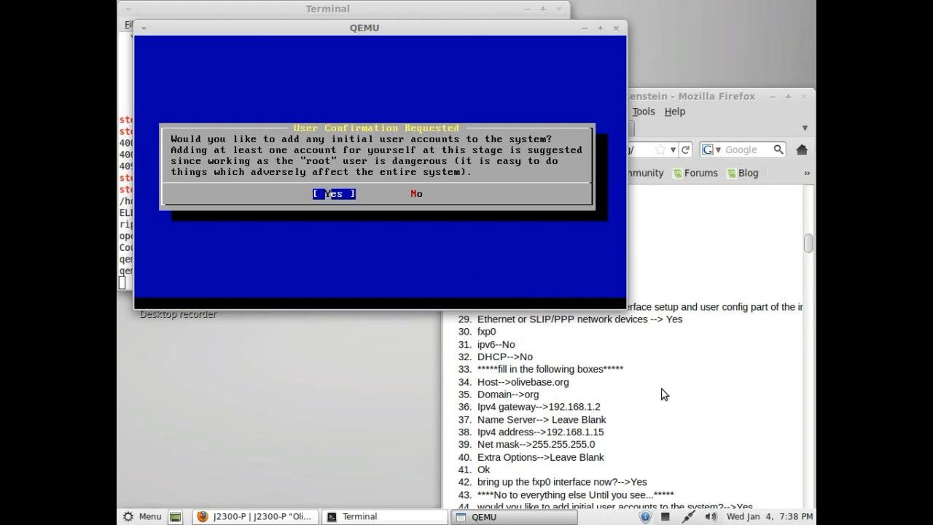
{"action": "scroll", "coordinate": [664, 393], "scroll_direction": "down", "scroll_amount": 3}
{"action": "scroll", "coordinate": [664, 390], "scroll_direction": "down", "scroll_amount": 1}
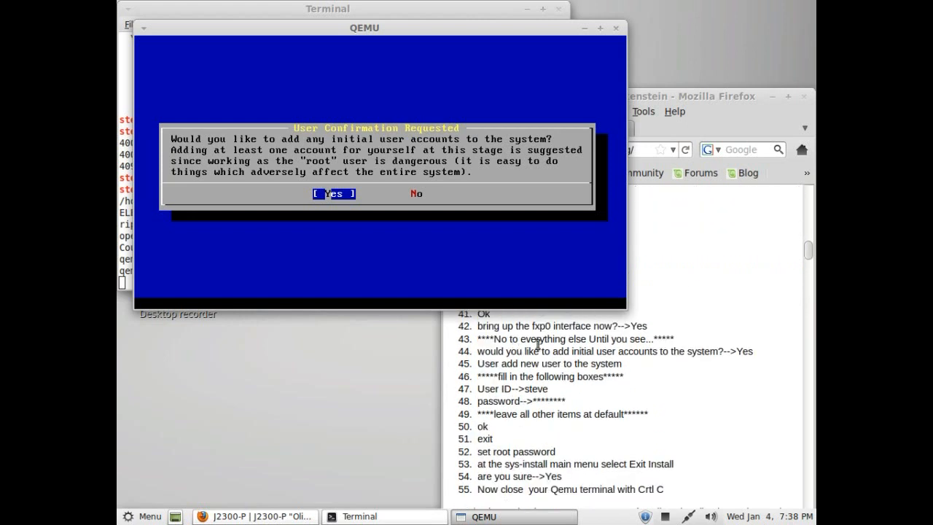
{"action": "left_click", "coordinate": [496, 338]}
{"action": "left_click_drag", "start_coordinate": [496, 338], "coordinate": [672, 347]}
{"action": "left_click", "coordinate": [671, 347]}
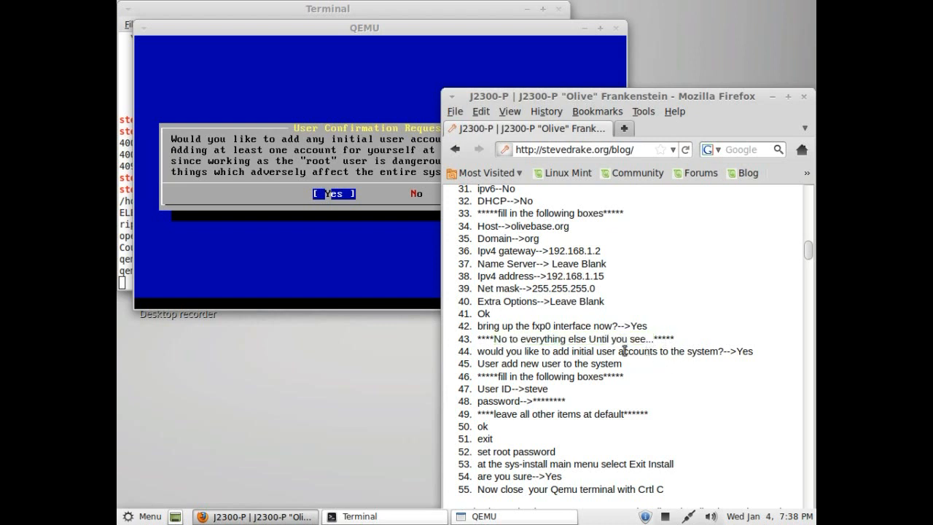
{"action": "left_click_drag", "start_coordinate": [757, 352], "coordinate": [473, 352]}
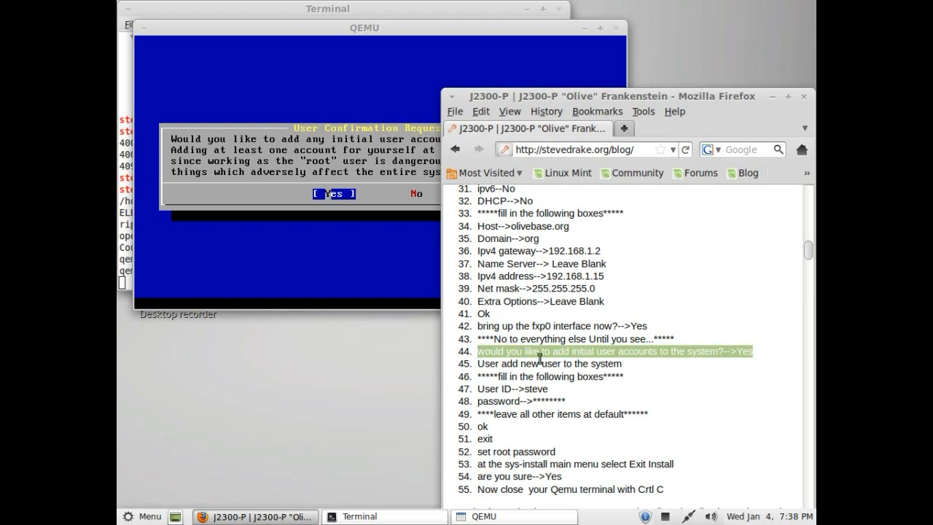
Return to QEMU, agree to add initial user accounts and open the form for adding a new user.
{"action": "left_click", "coordinate": [358, 258]}
{"action": "key", "text": "Return"}
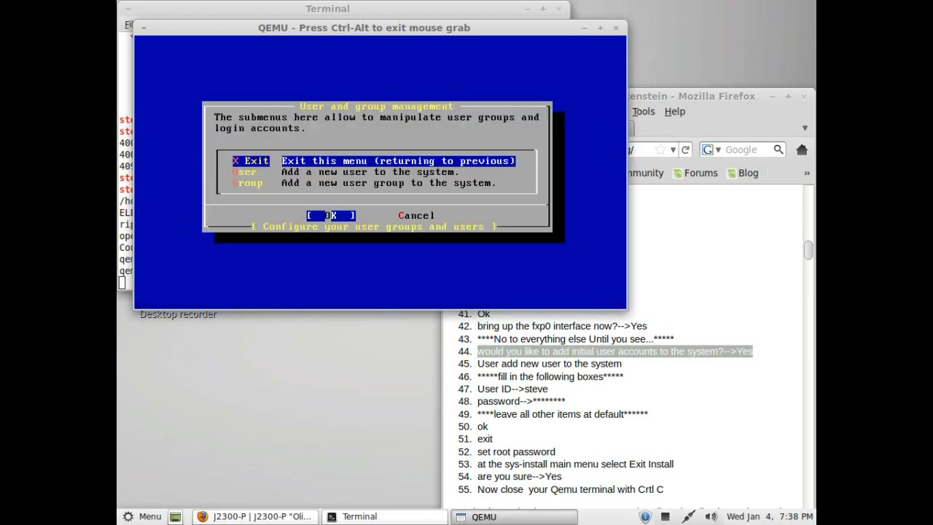
{"action": "key", "text": "Down"}
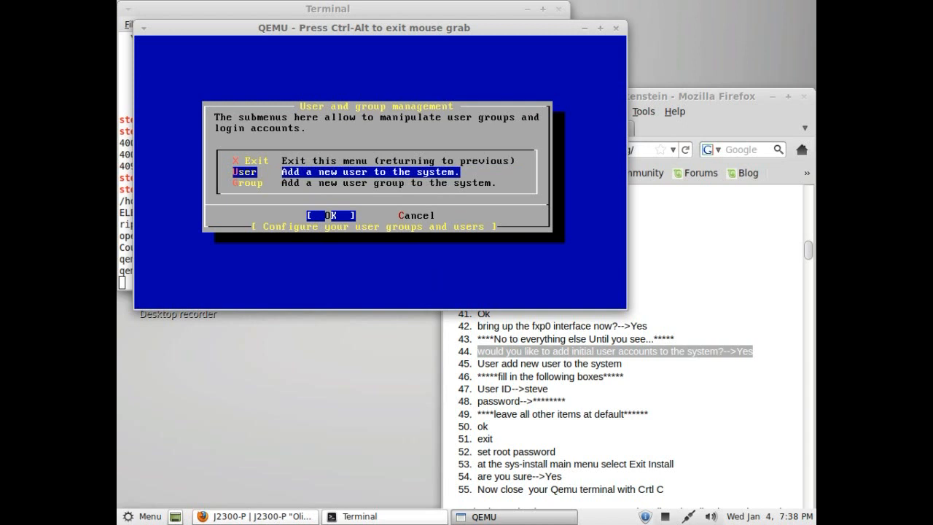
{"action": "key", "text": "Return"}
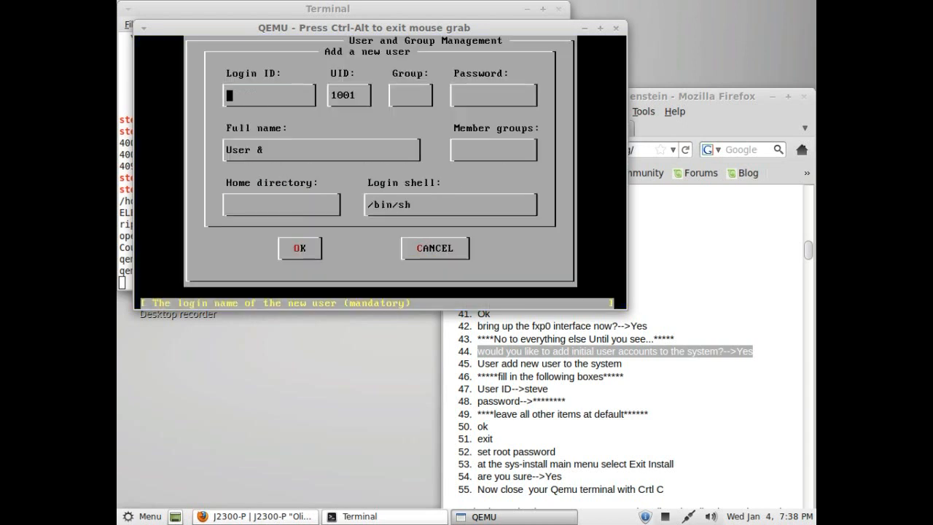
Create the new user by entering the login name and account password, leaving the UID, group and all other fields at their defaults.
{"action": "type", "text": "steve"}
{"action": "key", "text": "Tab"}
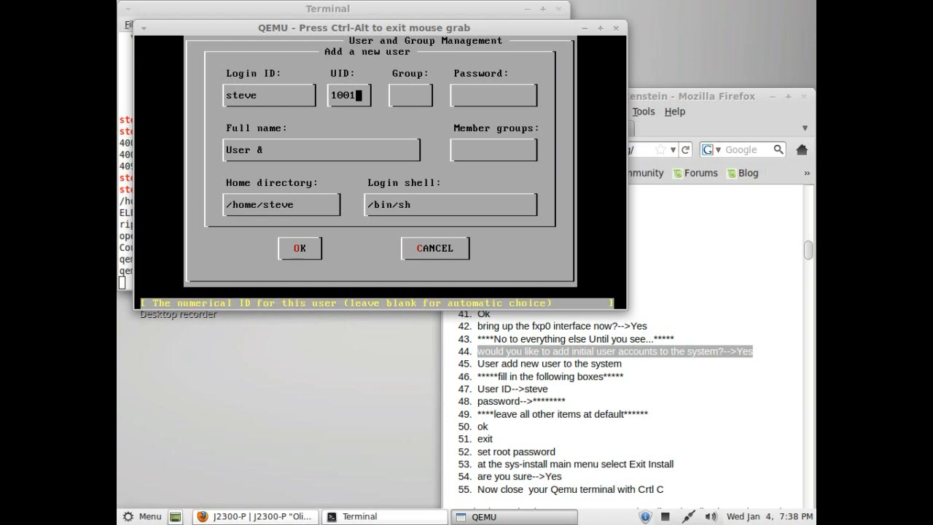
{"action": "key", "text": "Tab"}
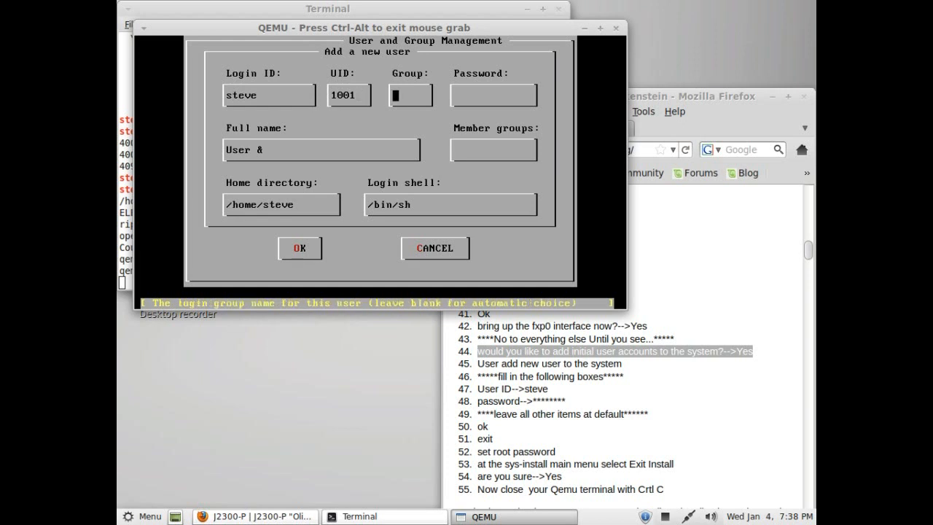
{"action": "key", "text": "Tab"}
{"action": "type", "text": "****"}
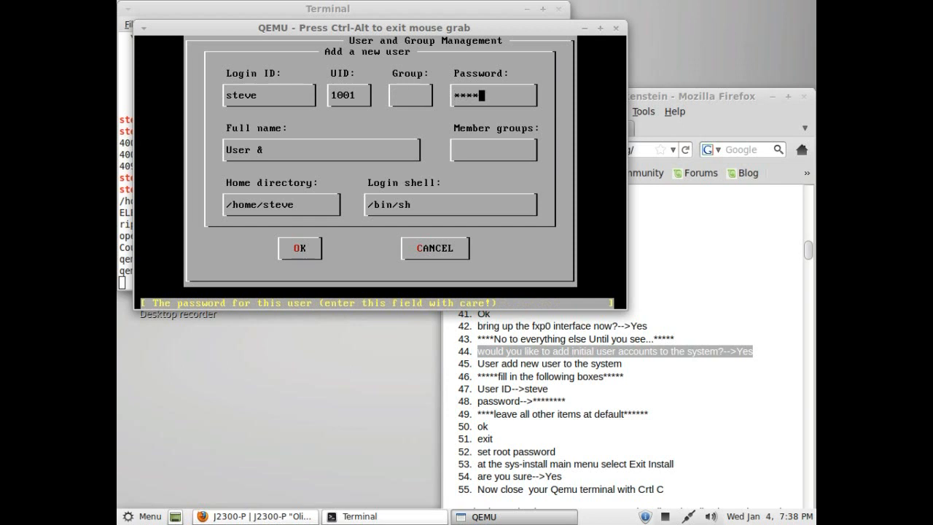
{"action": "key", "text": "Tab"}
{"action": "key", "text": "Tab"}
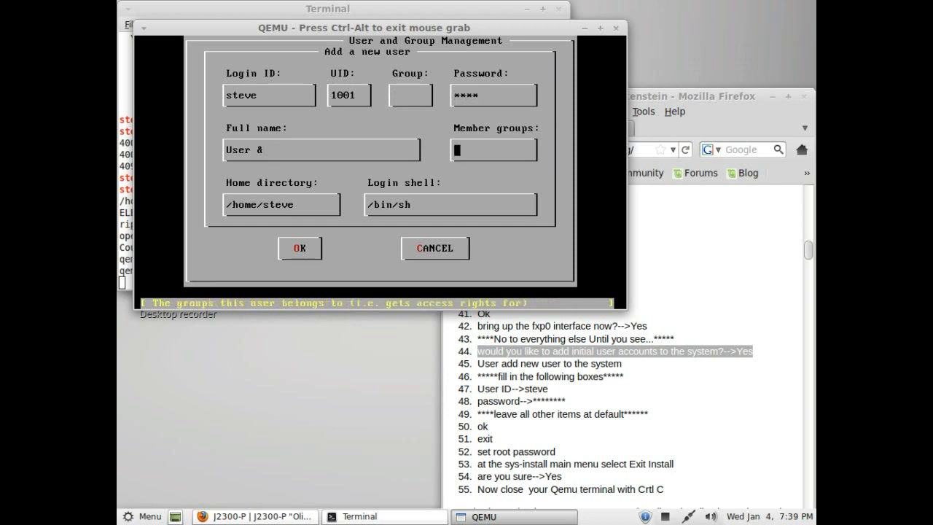
{"action": "key", "text": "Tab"}
{"action": "key", "text": "Tab"}
{"action": "key", "text": "Tab"}
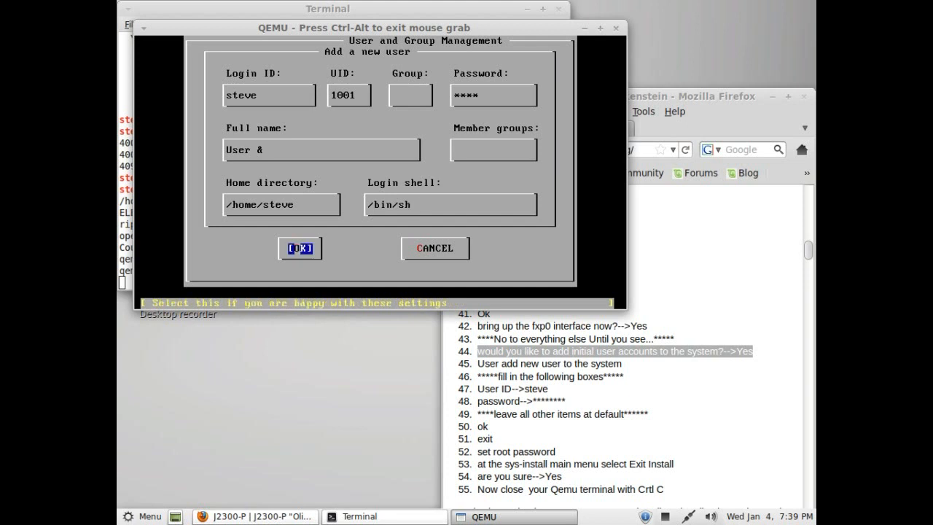
{"action": "key", "text": "Return"}
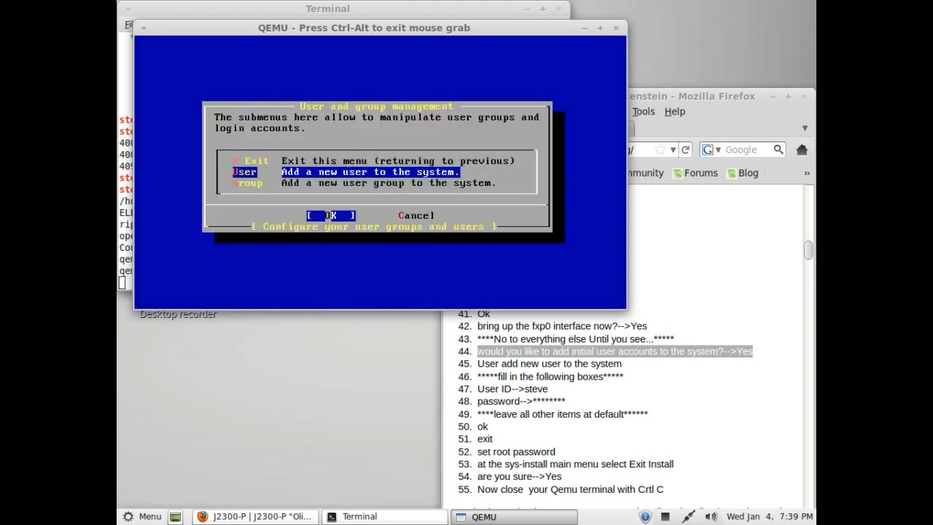
Exit user and group management, then enter the root password and retype it for confirmation.
{"action": "key", "text": "Up"}
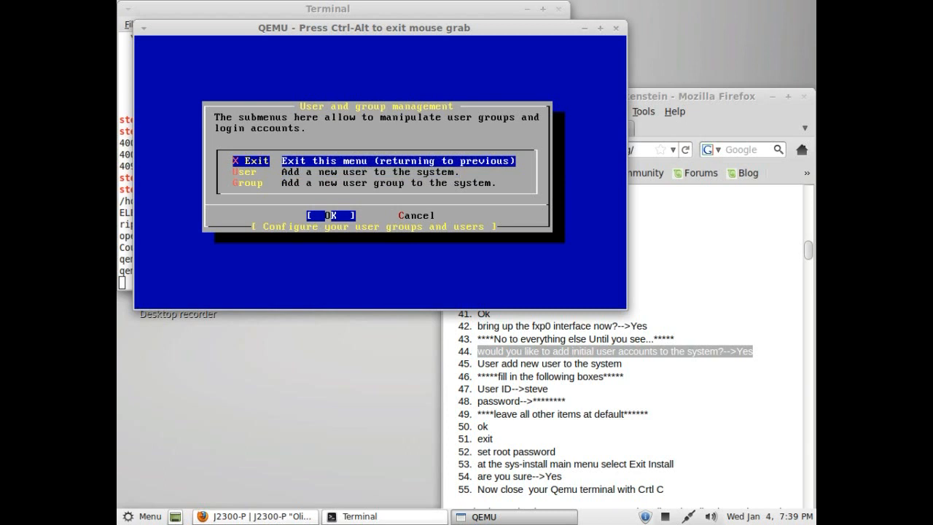
{"action": "key", "text": "Return"}
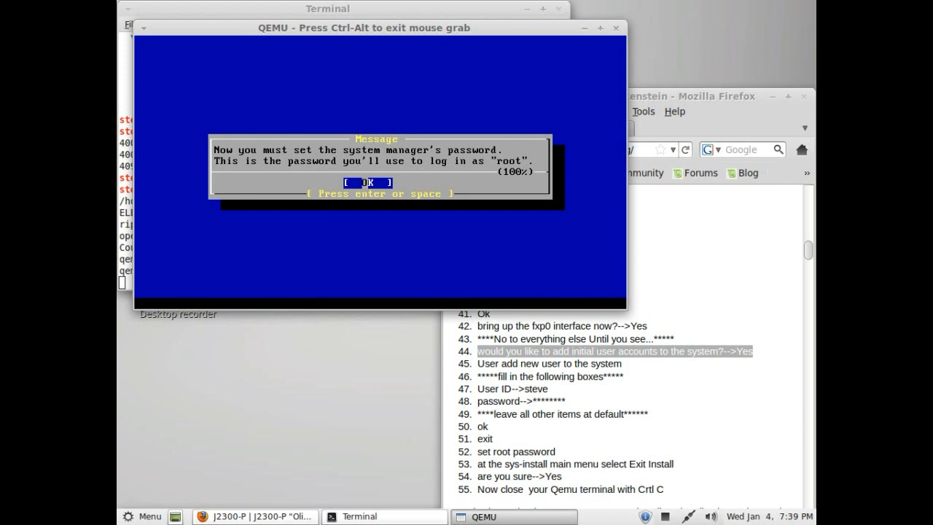
{"action": "key", "text": "Return"}
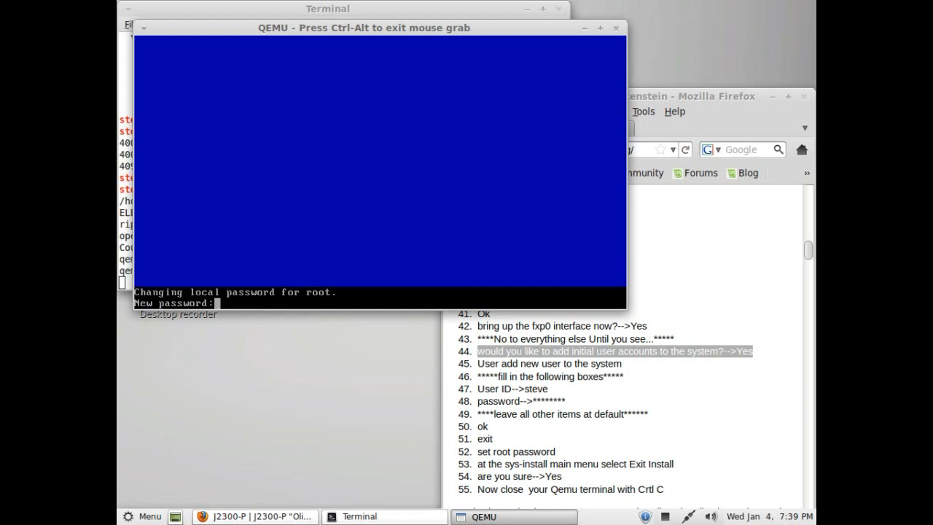
{"action": "key", "text": "Return"}
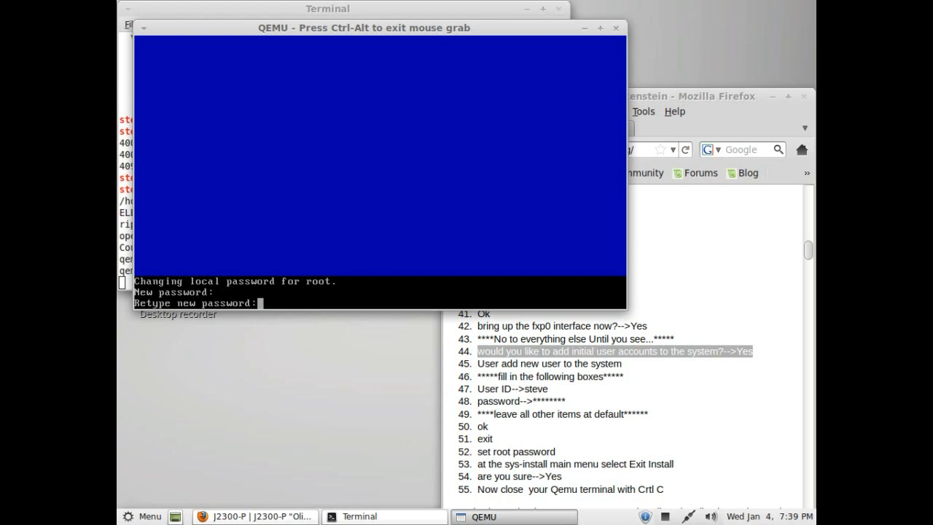
{"action": "key", "text": "Return"}
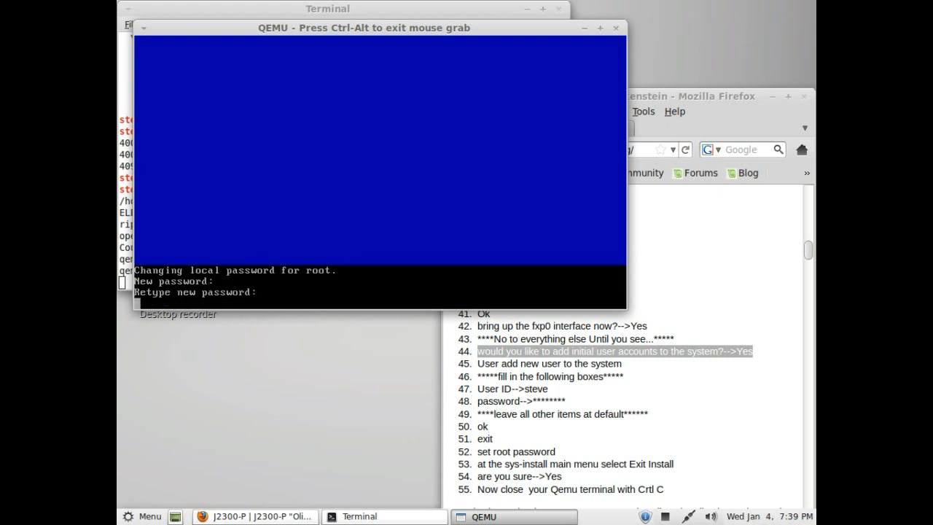